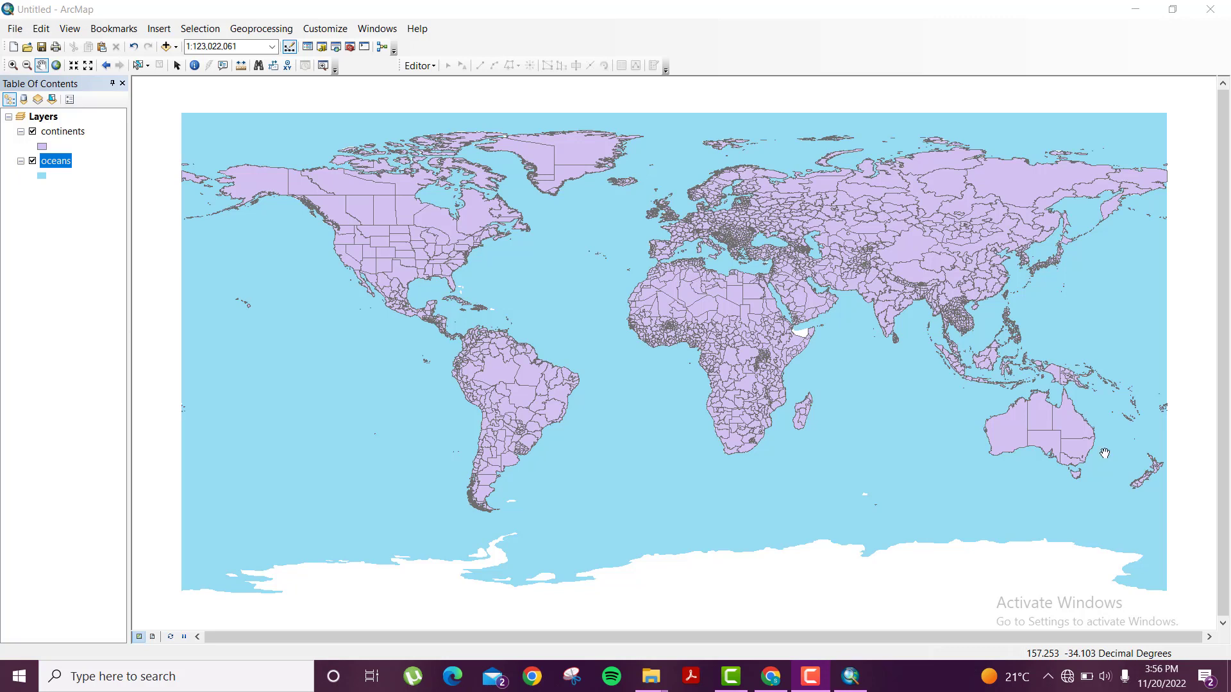
Add the Pak_Provinces.shp shapefile from the Pakistan Map folder to the map.
click(72, 131)
click(64, 164)
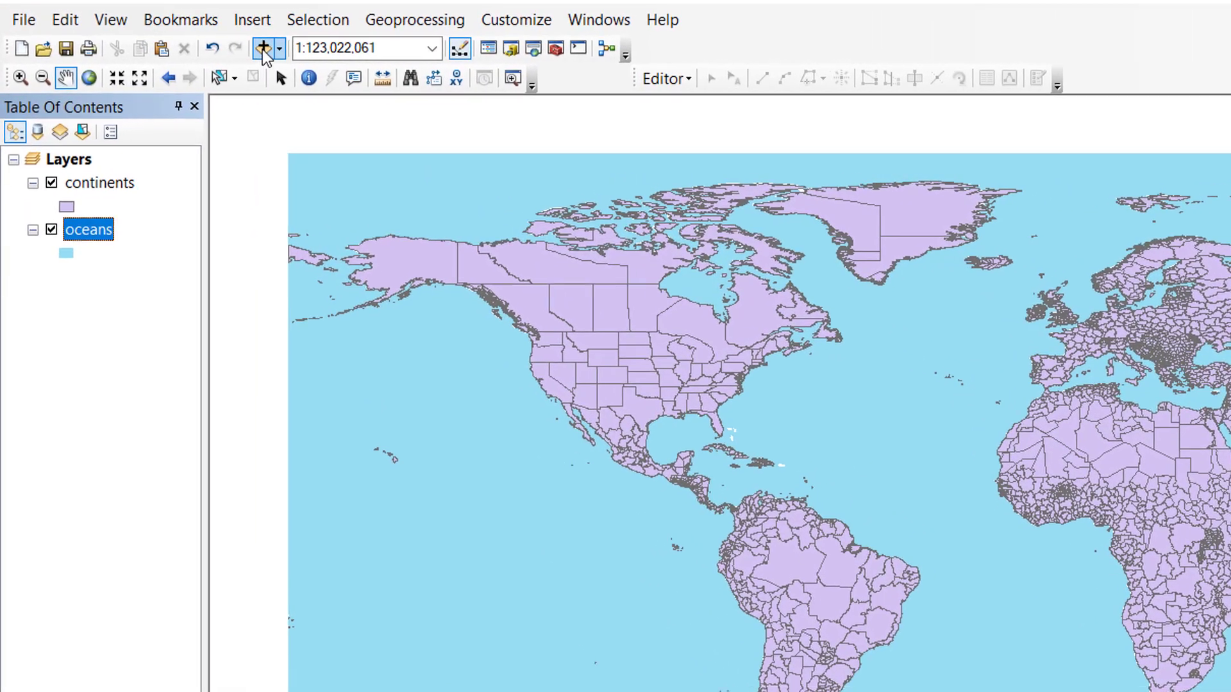
click(263, 48)
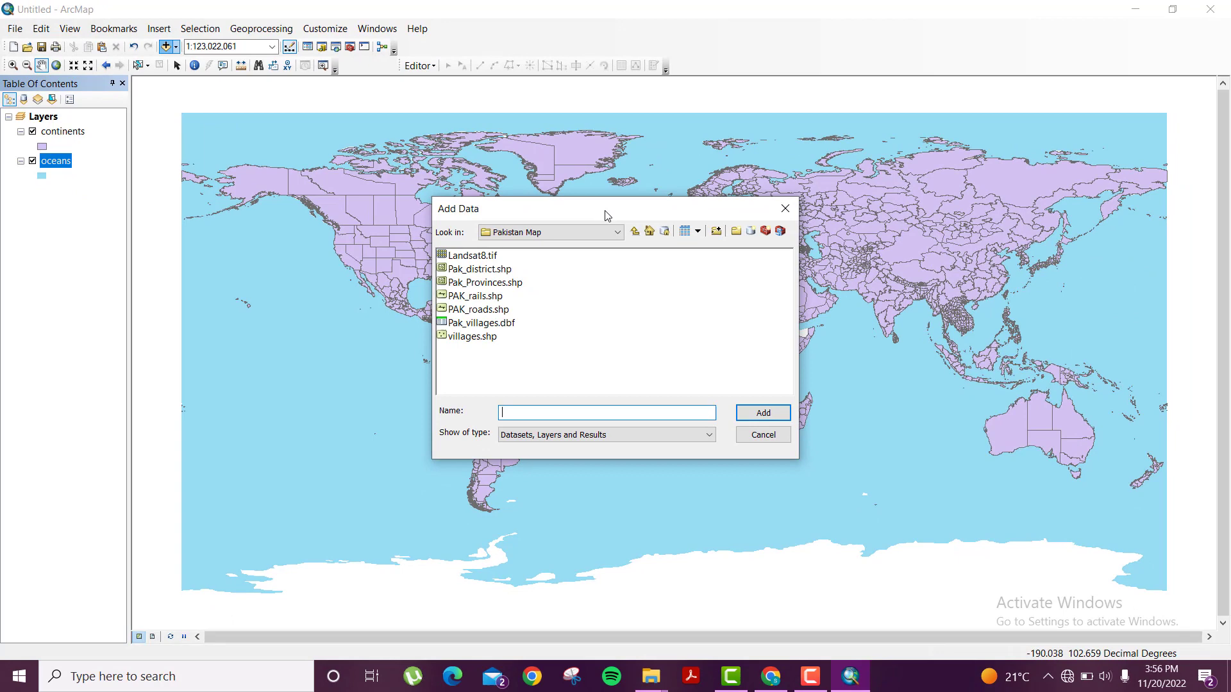
drag(607, 215, 550, 214)
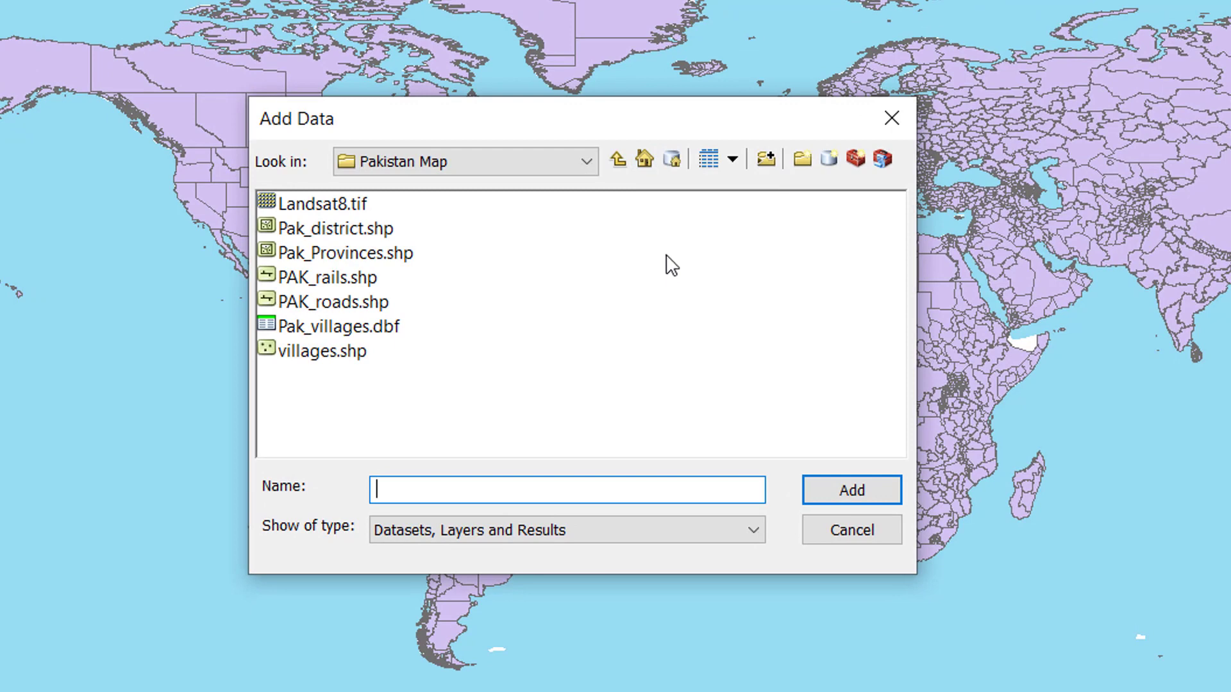
drag(653, 134, 619, 116)
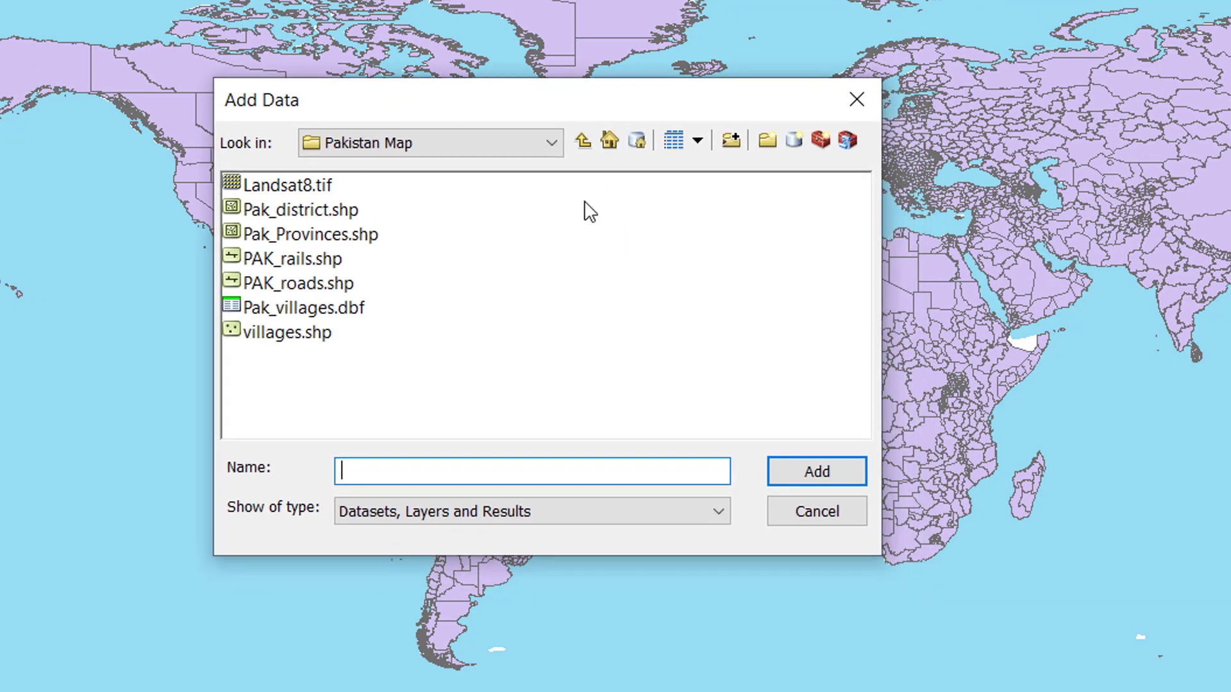
click(326, 235)
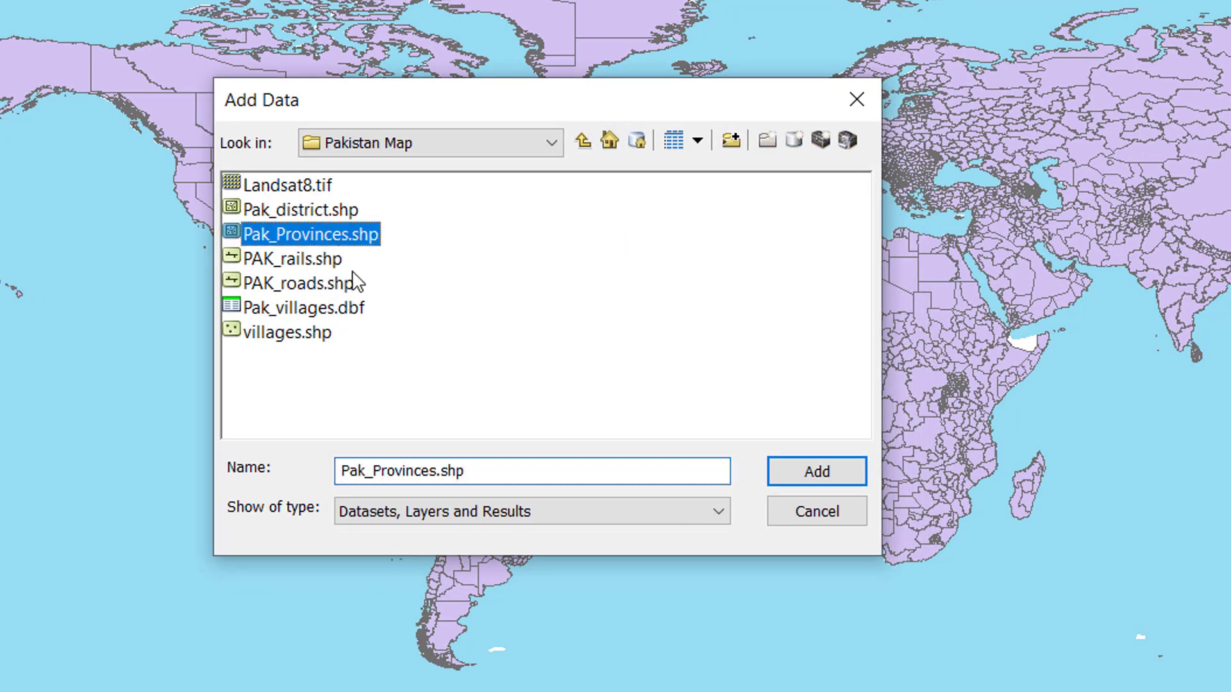
click(790, 473)
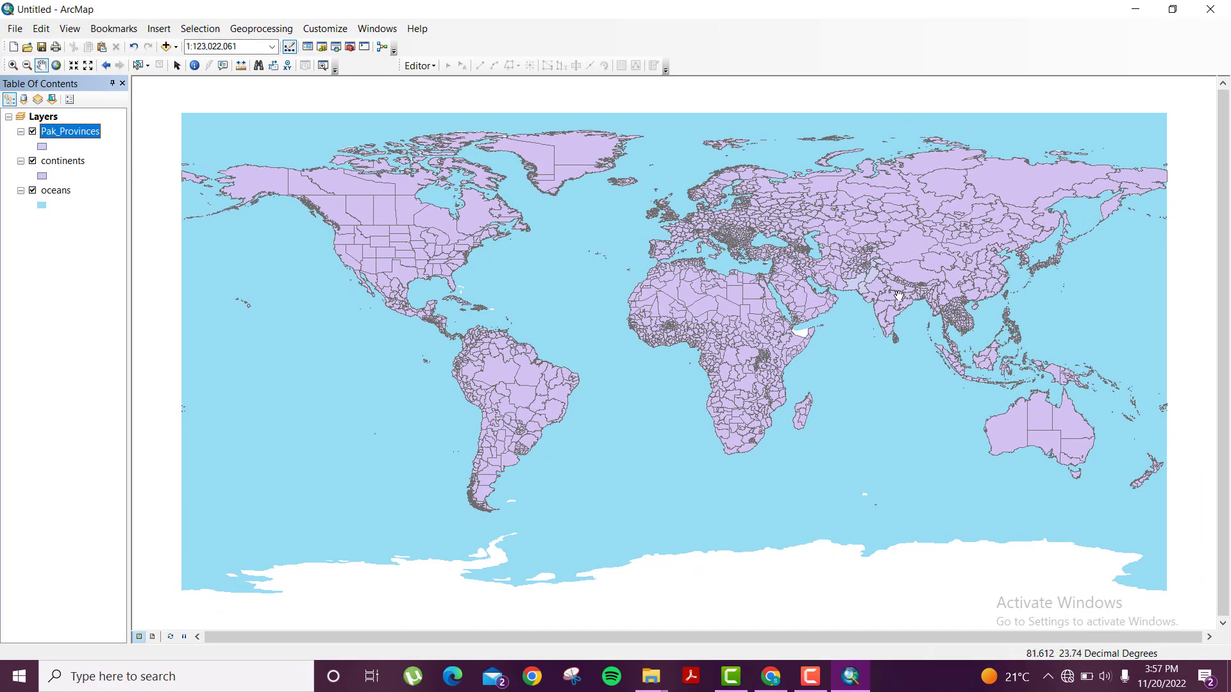
Zoom the map in on Pakistan to examine the newly added provinces layer against the continents.
scroll(902, 276, down, 3)
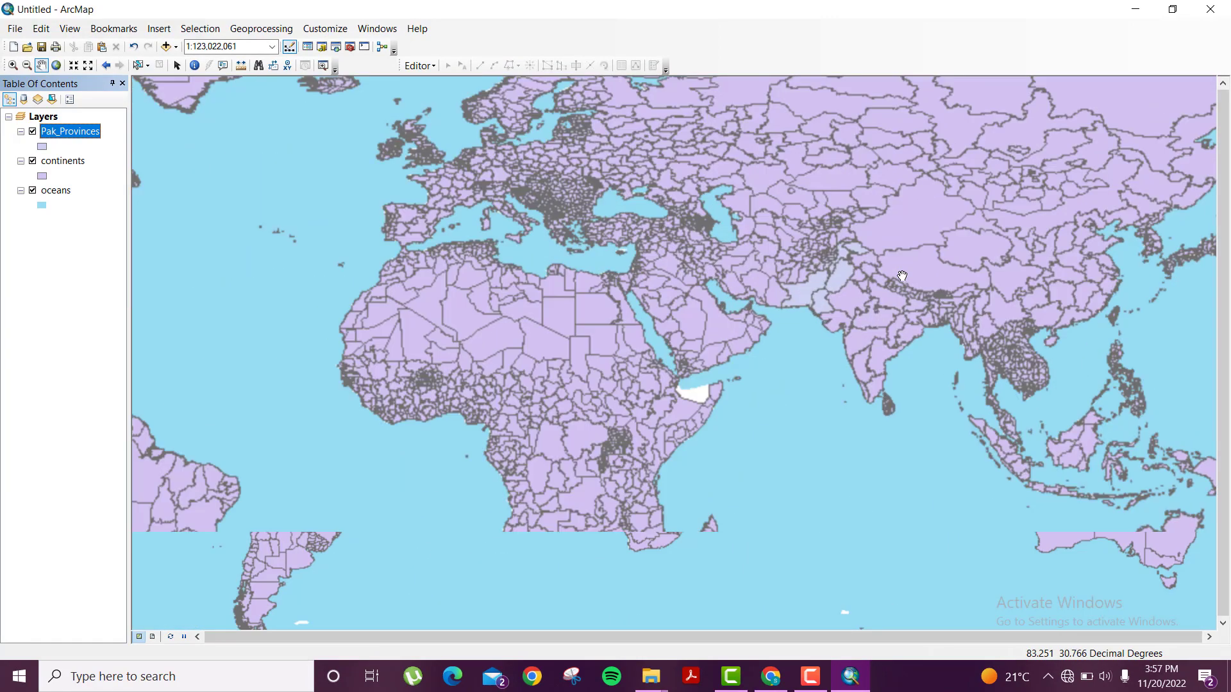
scroll(855, 215, down, 1)
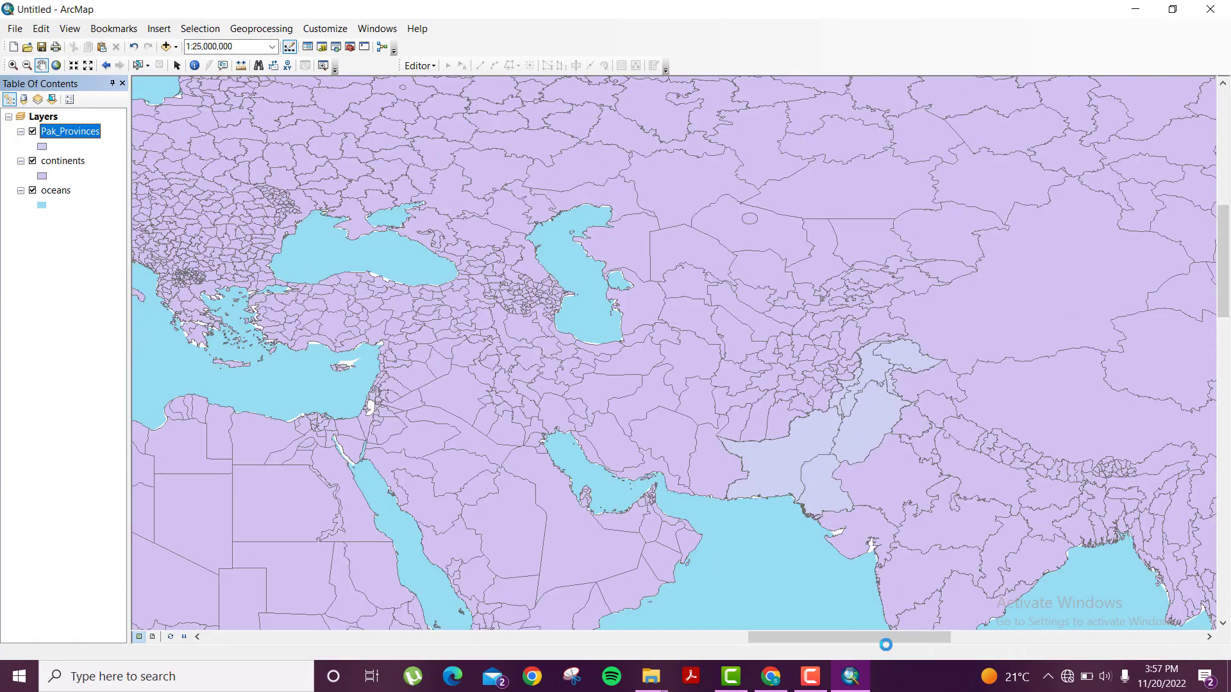
drag(886, 640, 933, 642)
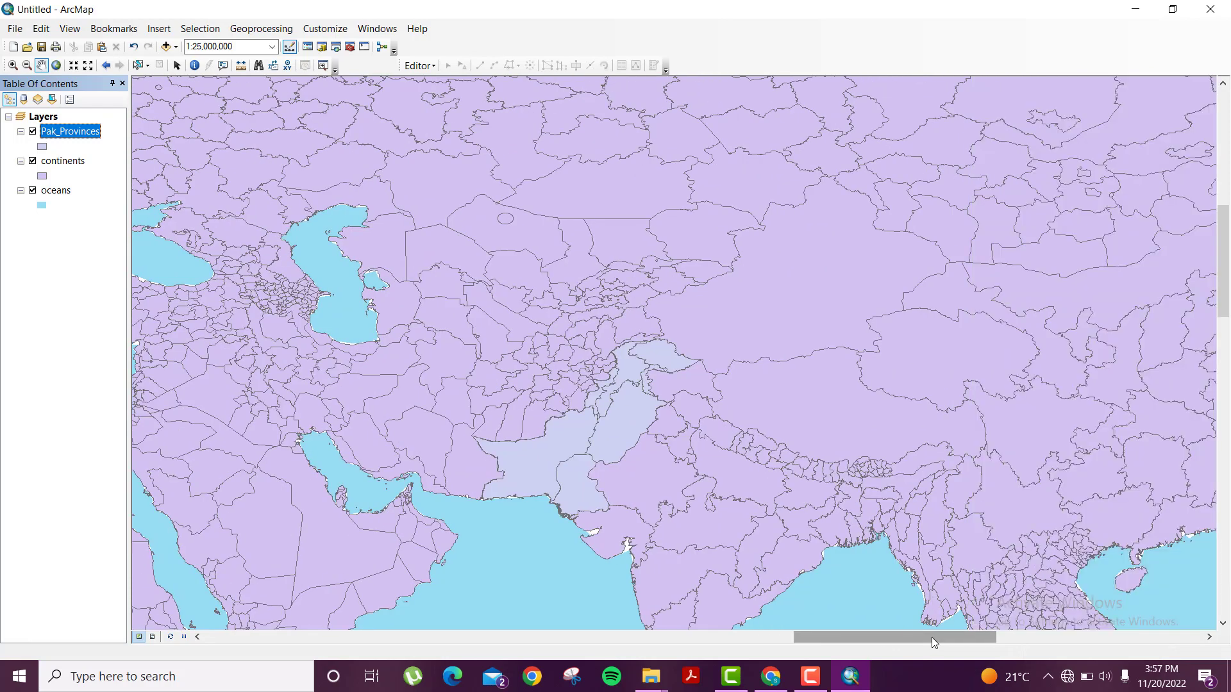
drag(1222, 226, 1223, 236)
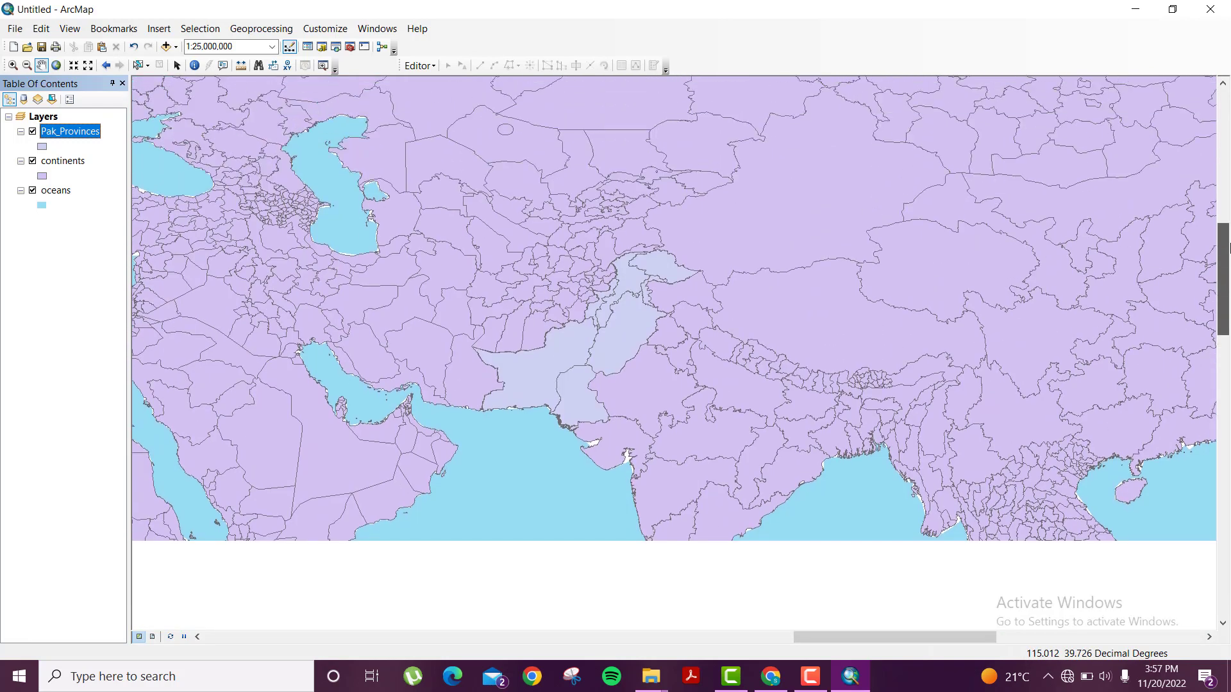
drag(896, 636, 871, 637)
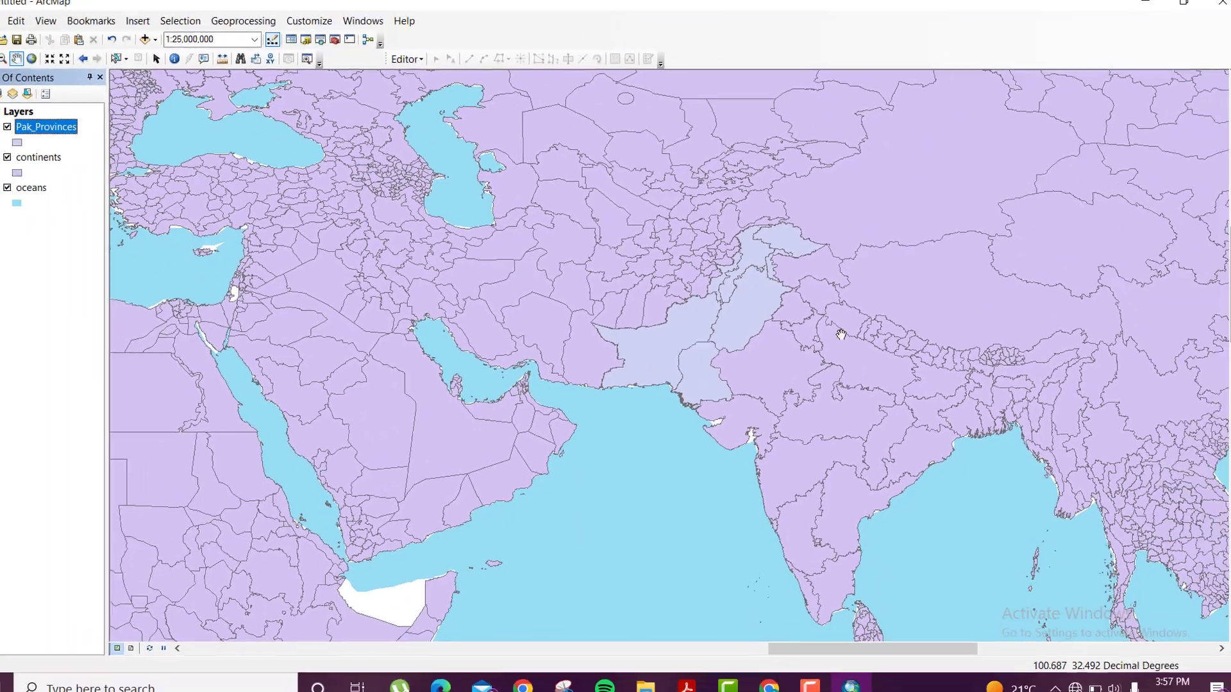
scroll(814, 275, up, 1)
scroll(818, 275, up, 2)
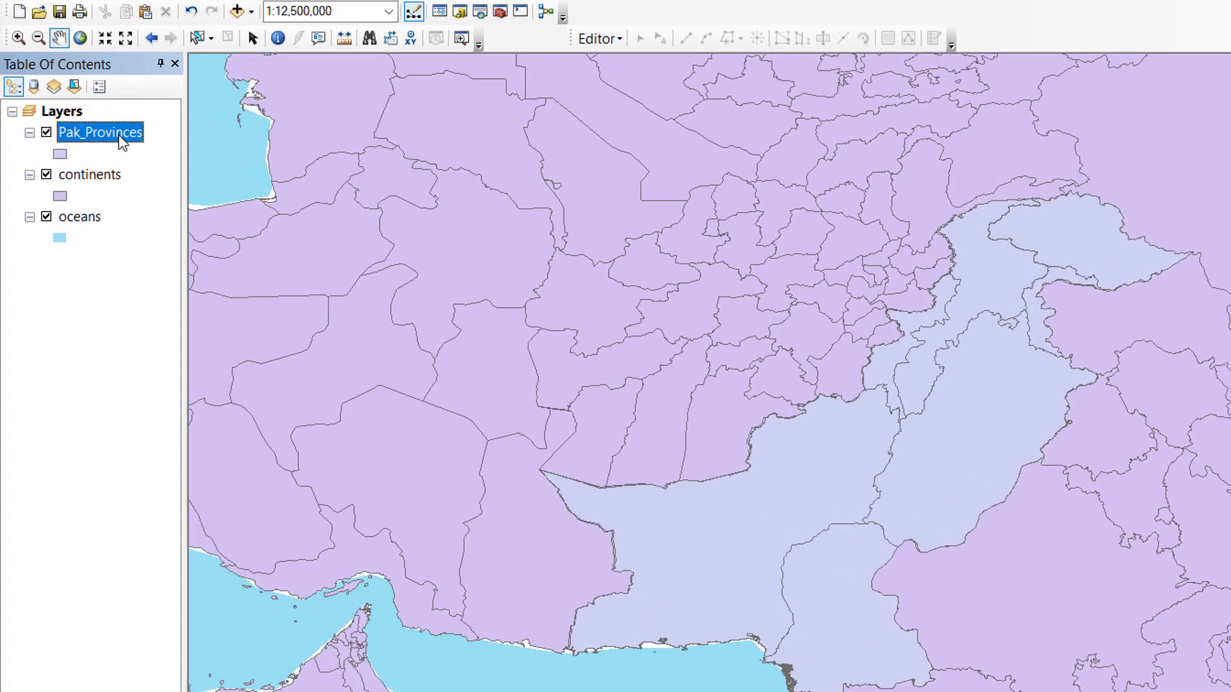
Examine the attribute table of the Pak_Provinces layer and close it.
right_click(151, 143)
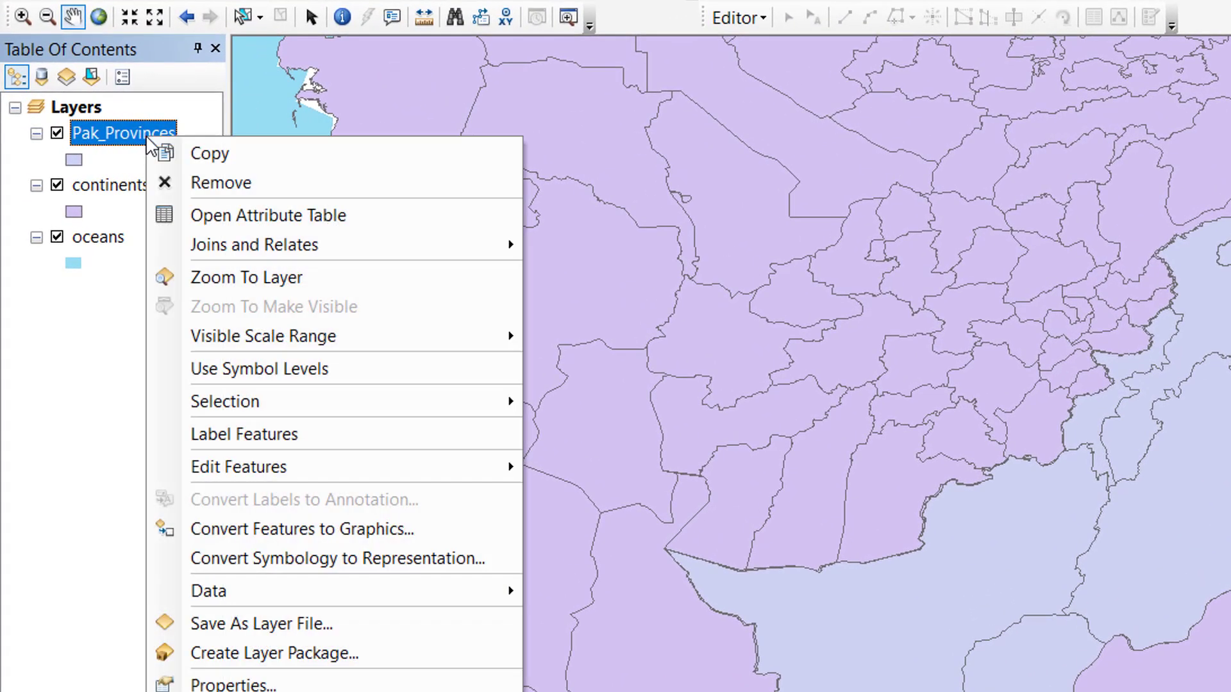
click(92, 356)
click(153, 146)
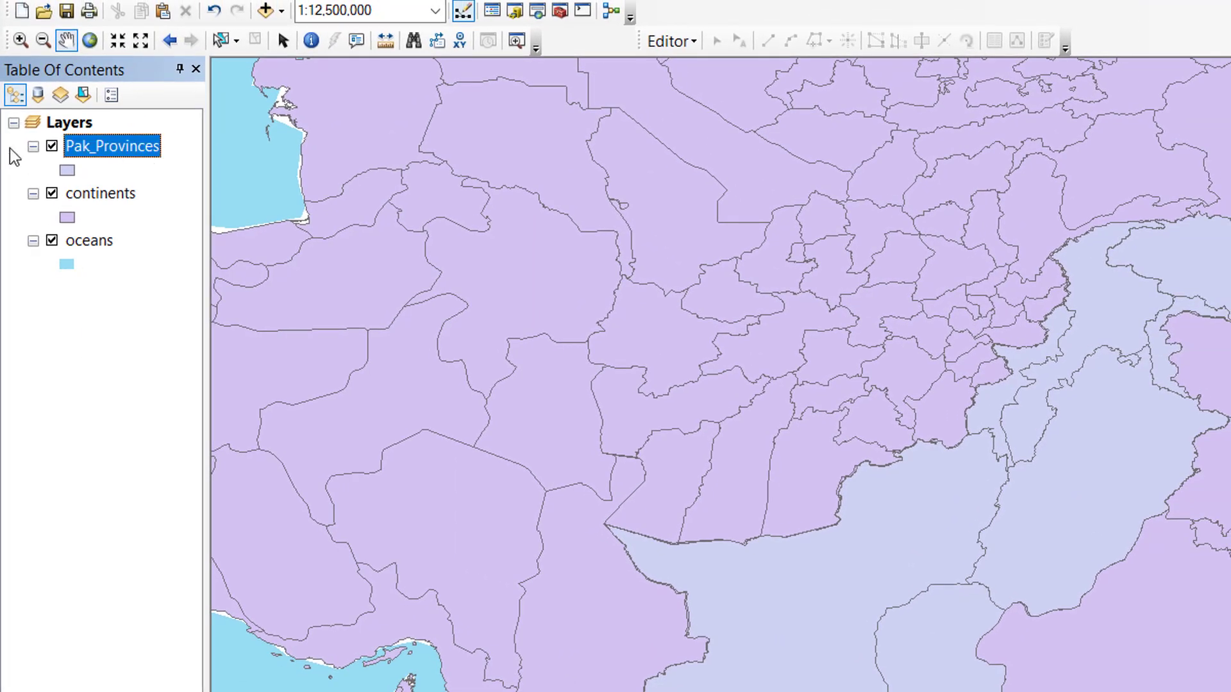
right_click(117, 146)
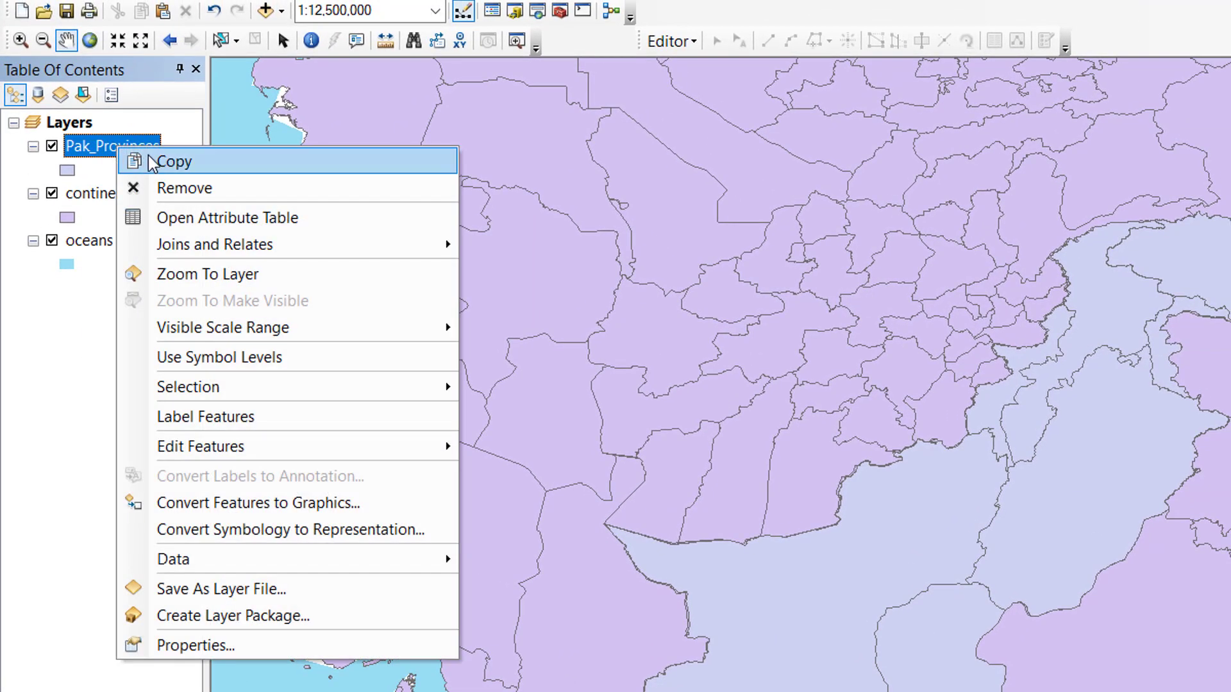
click(212, 219)
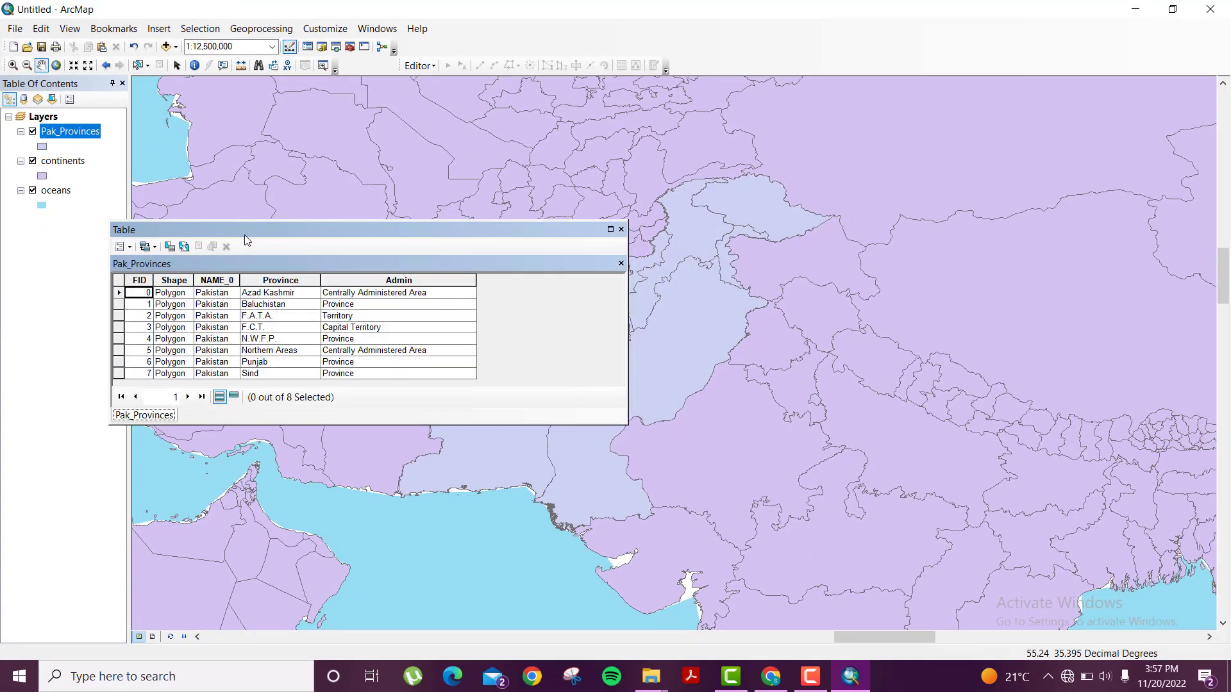
drag(244, 234, 252, 200)
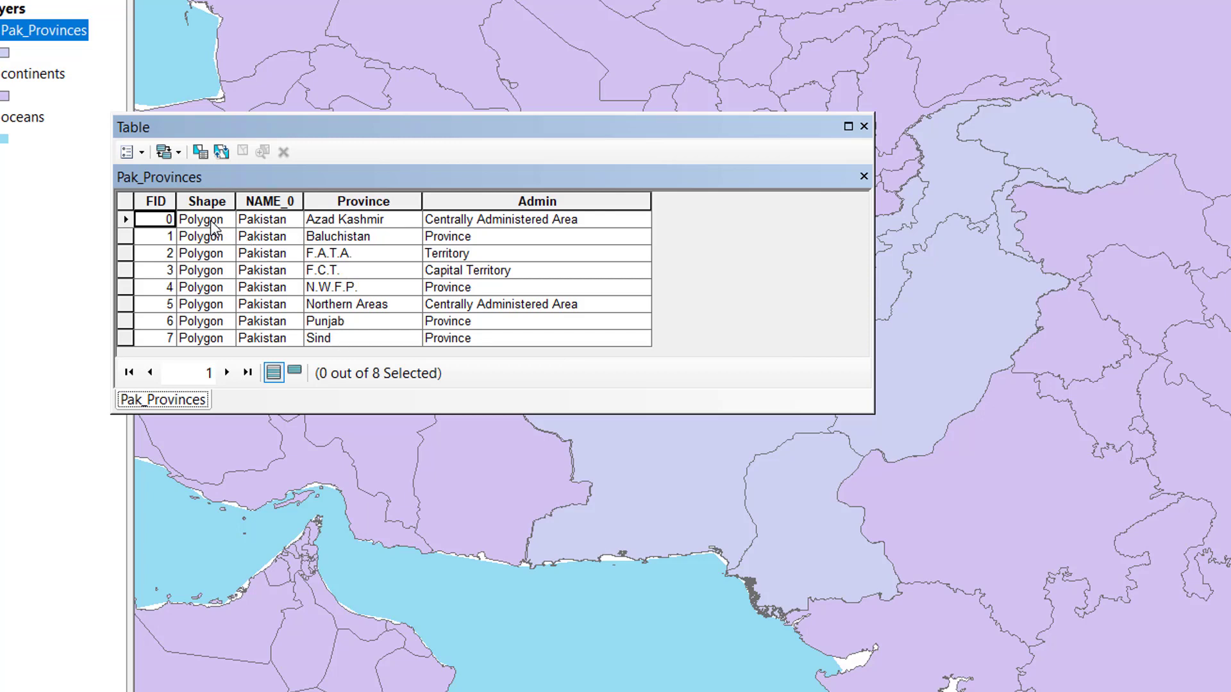
drag(666, 136, 638, 111)
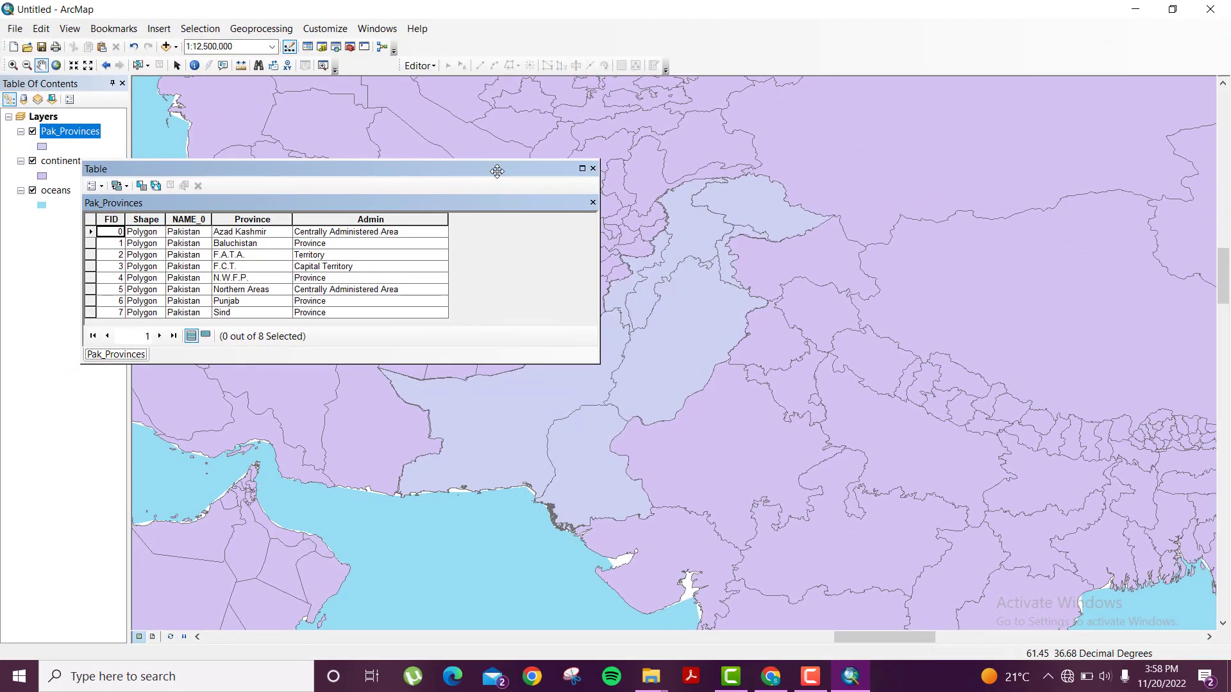
click(593, 168)
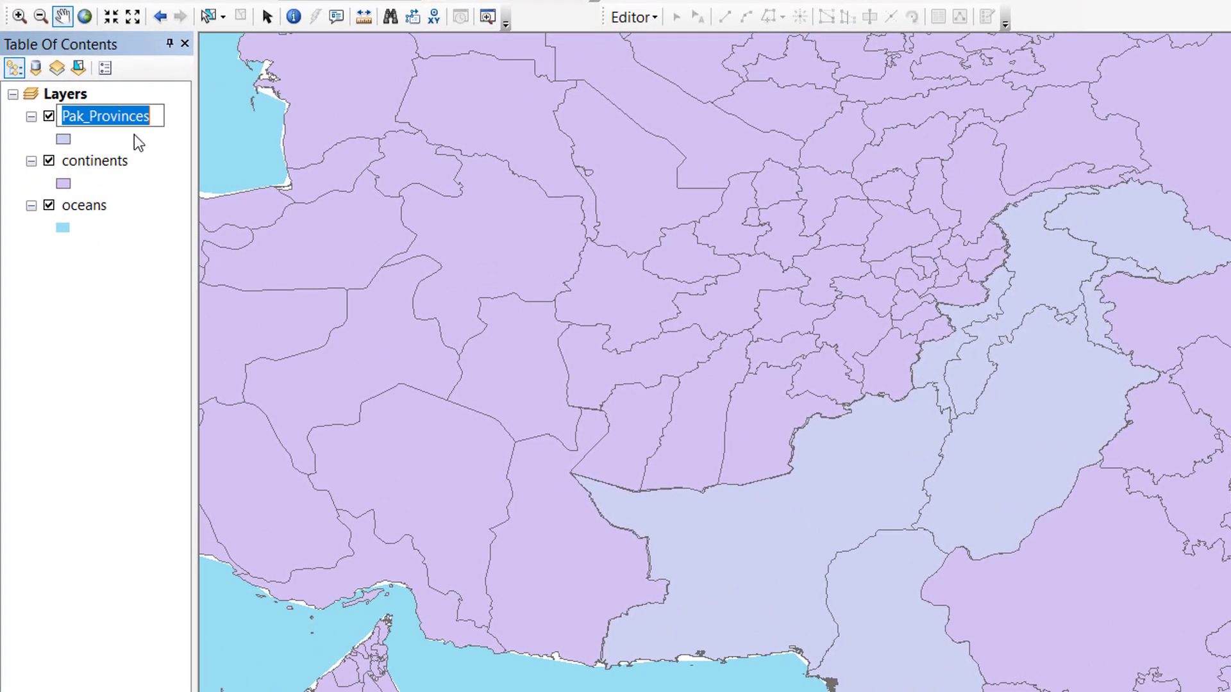
Review the Pak_Provinces layer properties, covering the general, selection, display and symbology settings.
right_click(129, 119)
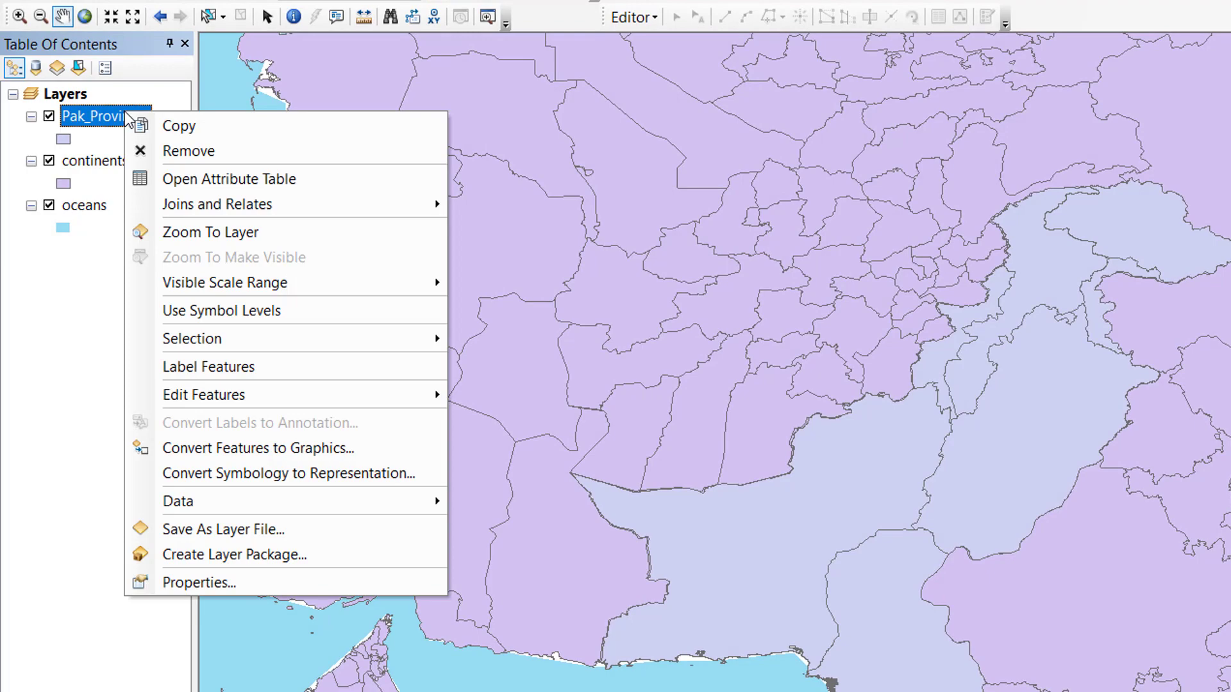
click(200, 583)
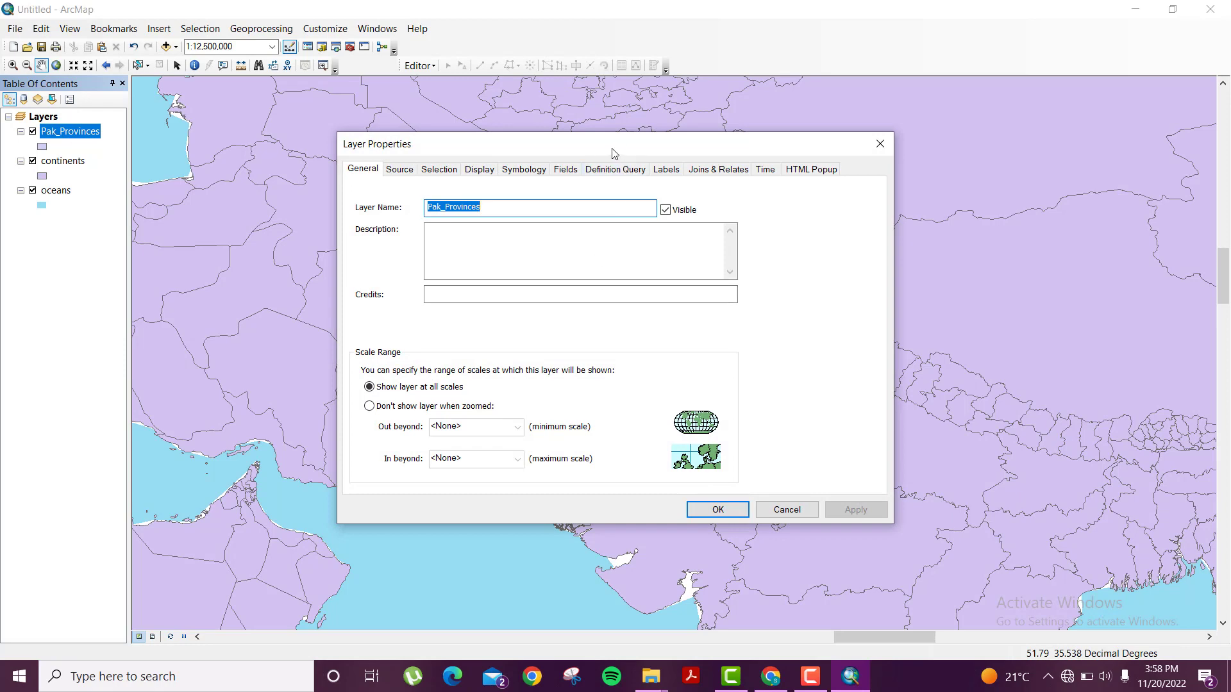
drag(614, 153, 405, 135)
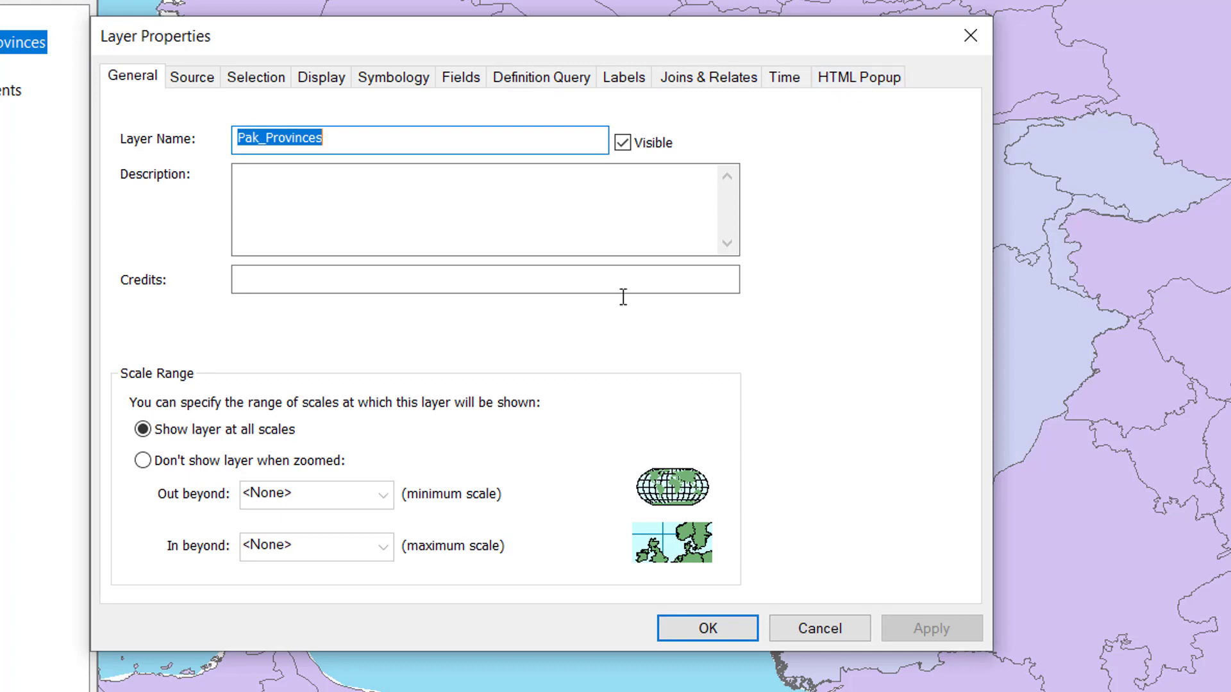
drag(755, 30, 780, 49)
click(397, 82)
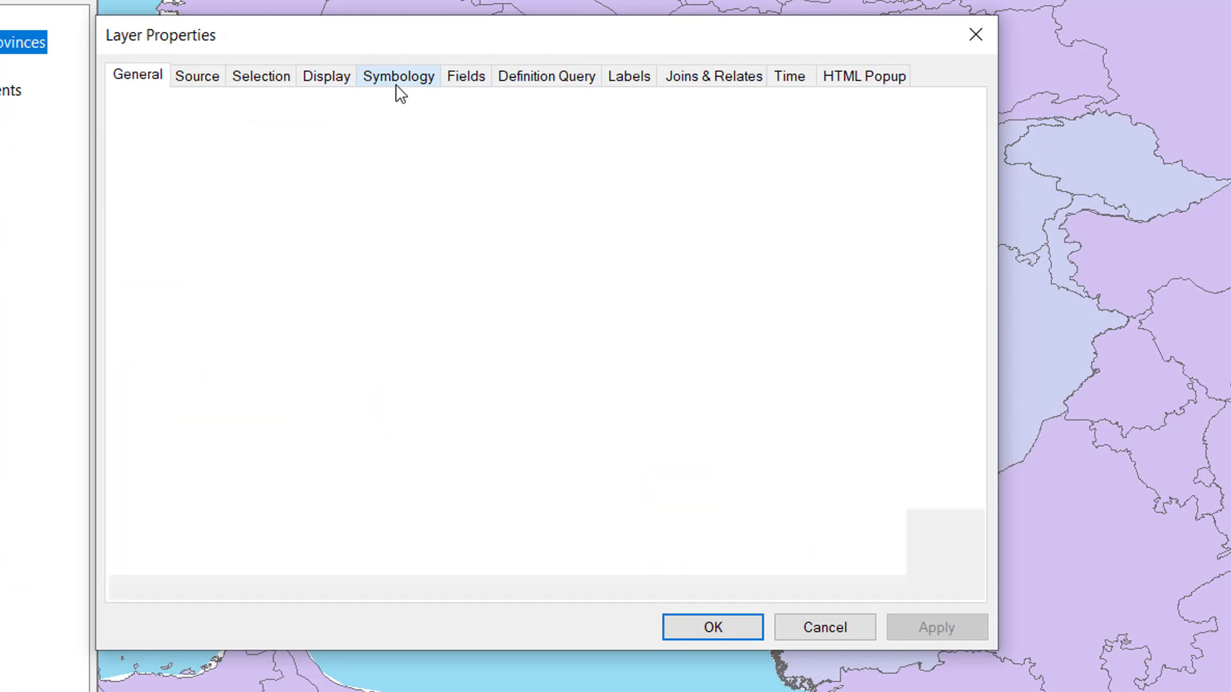
click(137, 82)
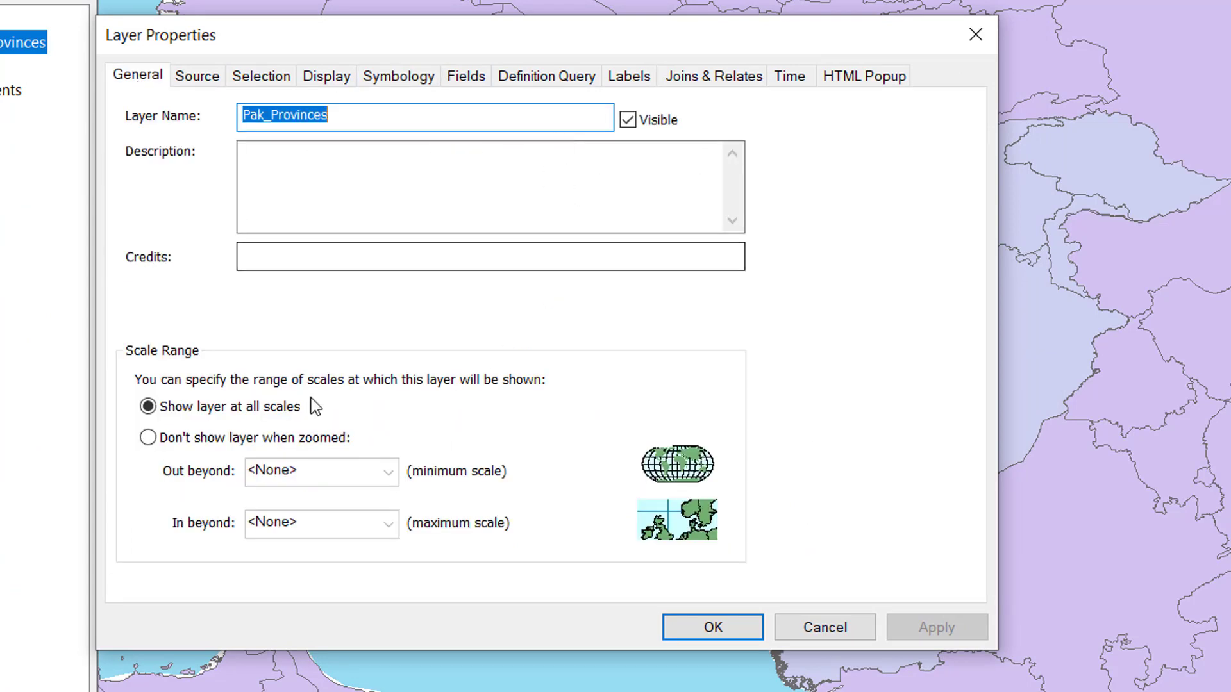
drag(288, 55, 231, 80)
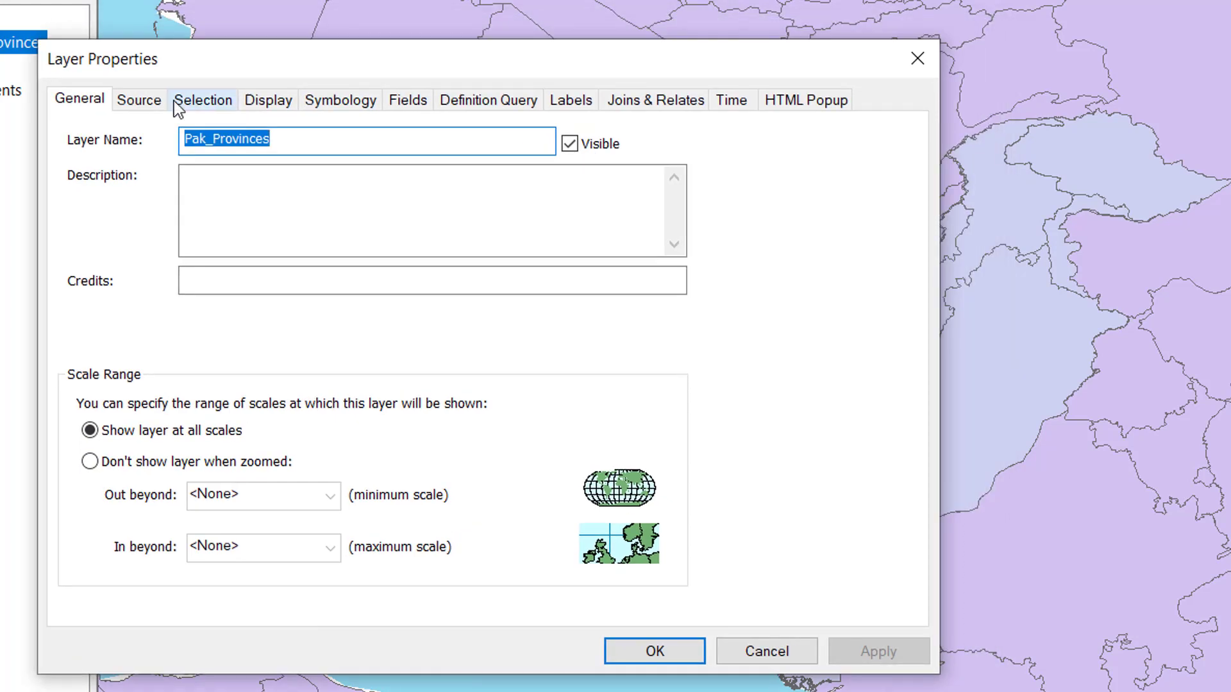
click(198, 114)
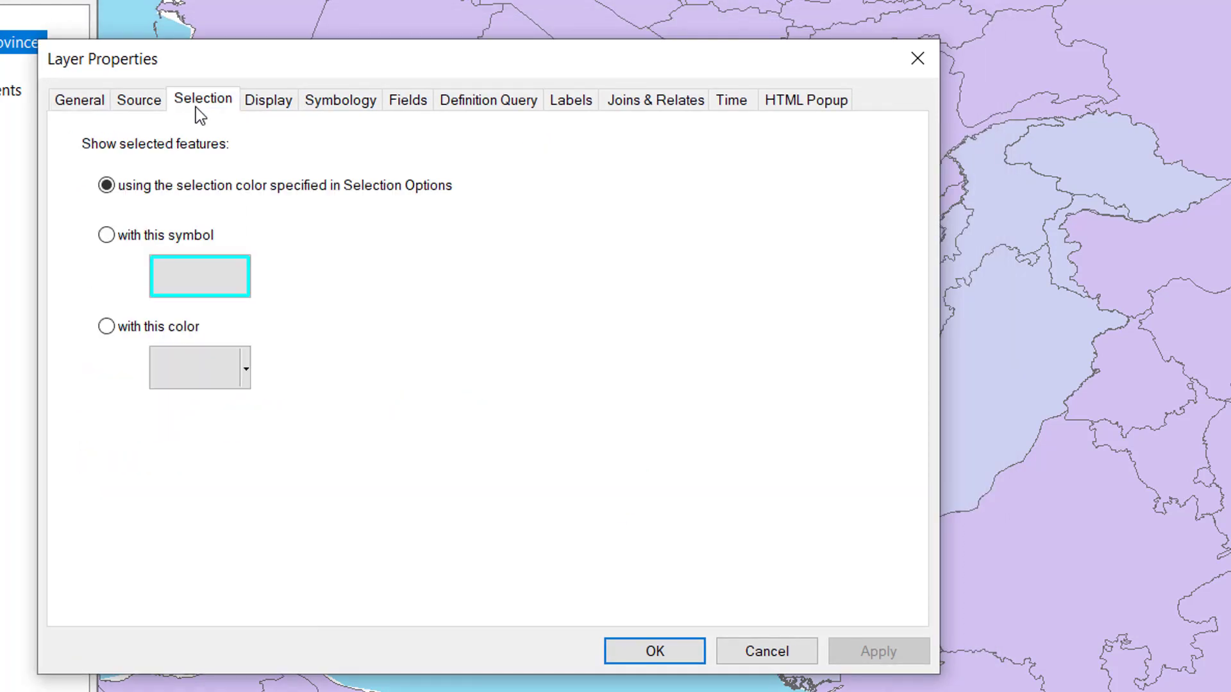
click(272, 105)
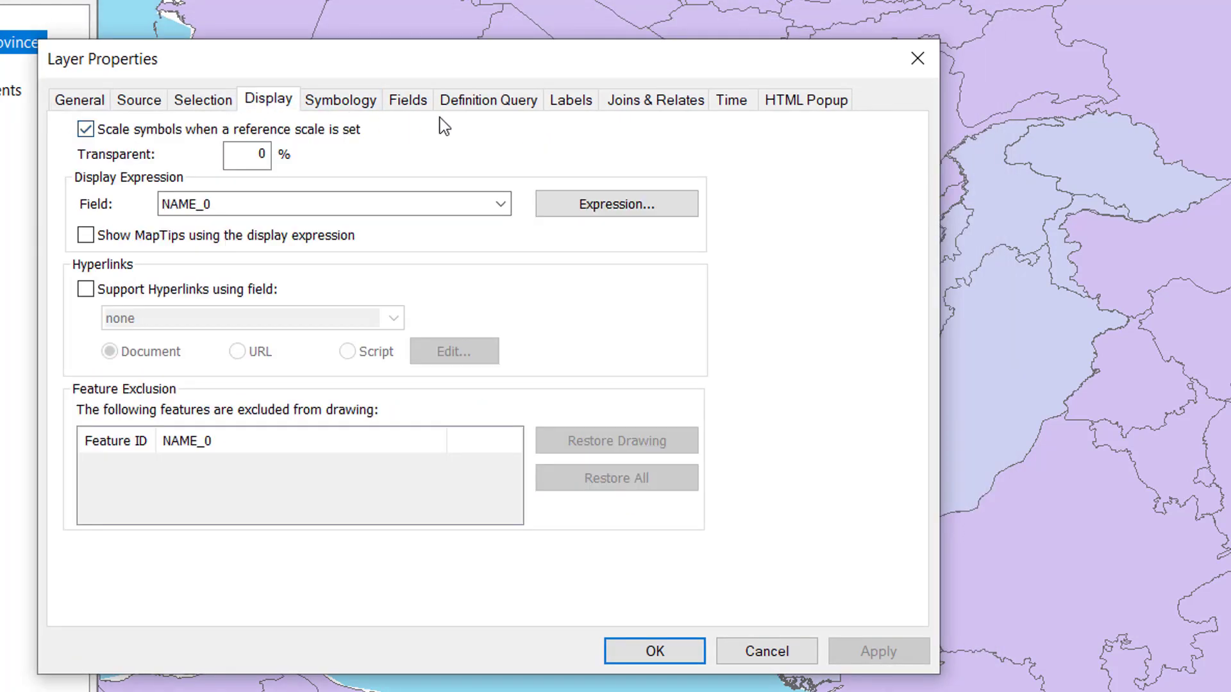
click(356, 109)
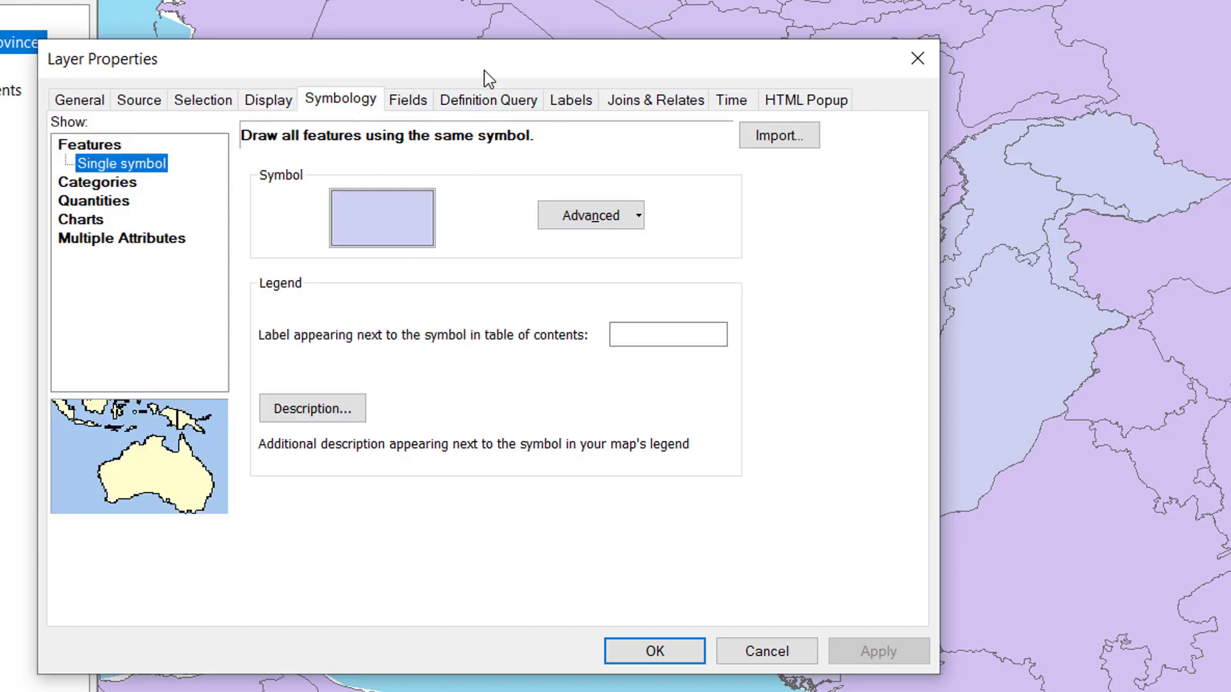
Set the Pak_Provinces symbology to unique-value categories on the NAME_0 field and add all its values.
drag(485, 71, 397, 36)
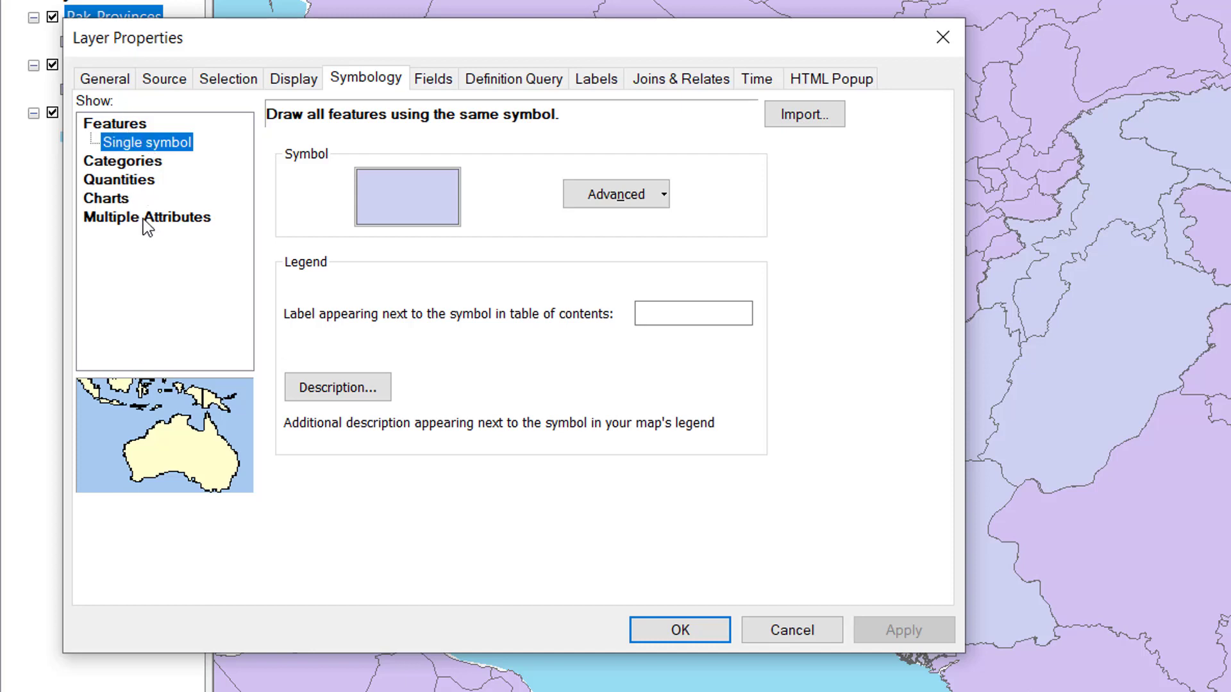
click(145, 161)
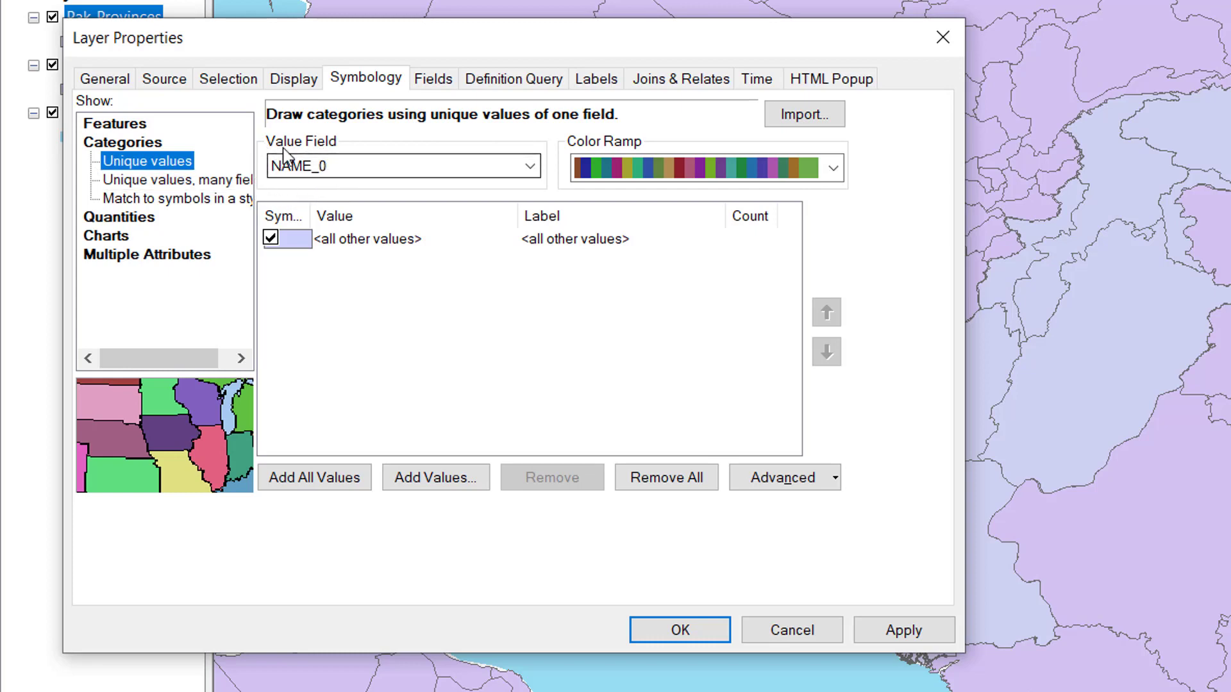
click(526, 166)
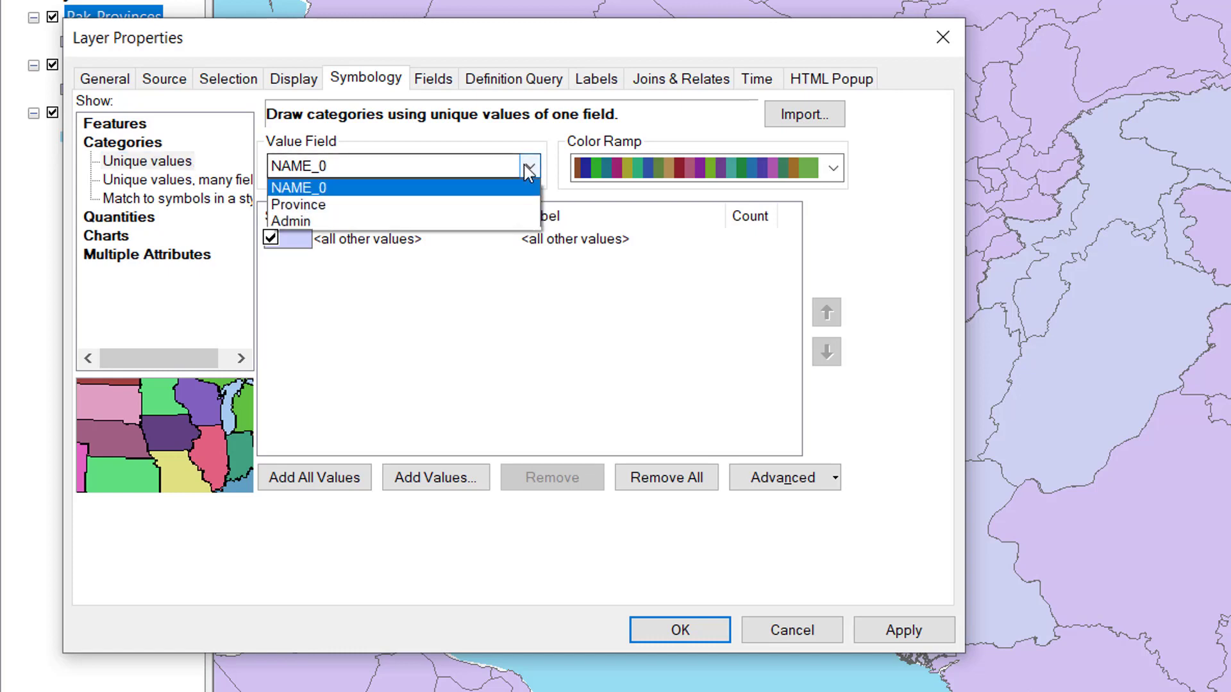
click(499, 188)
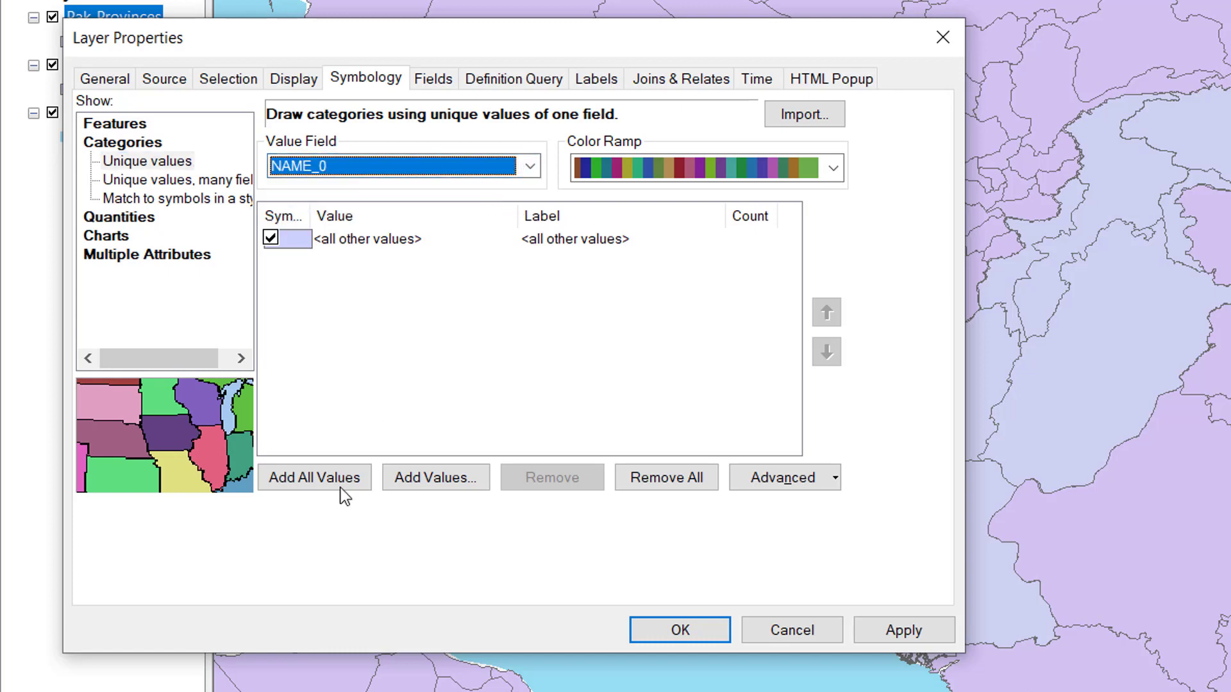
click(316, 479)
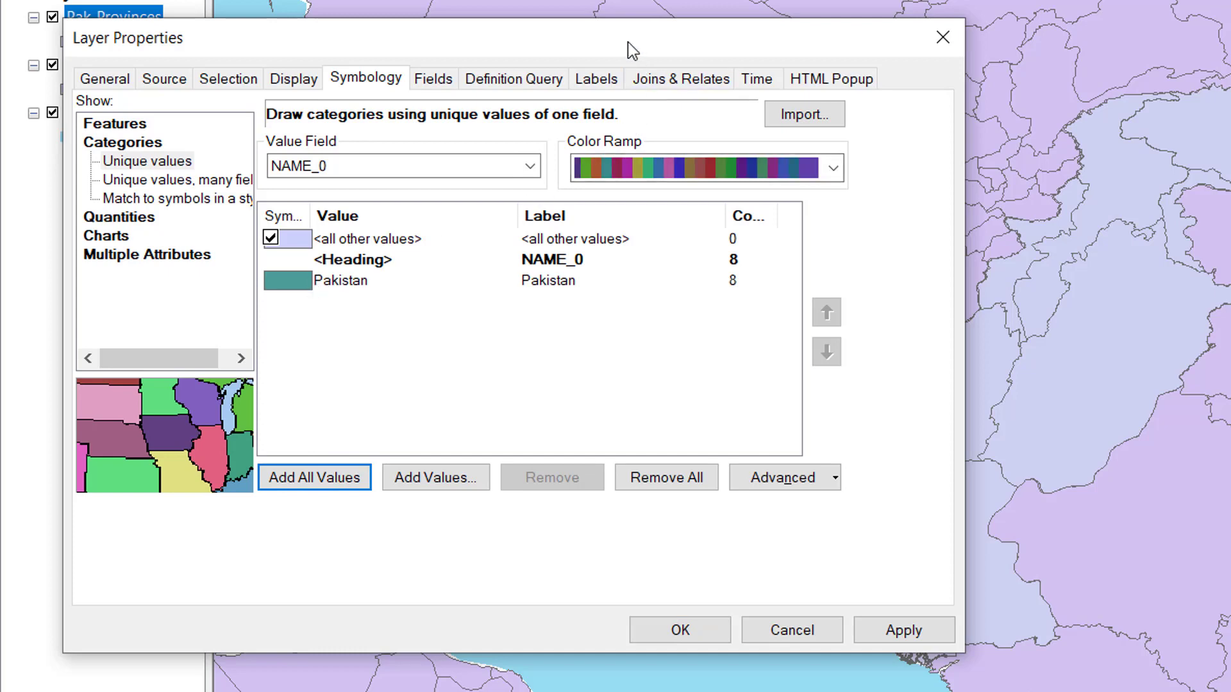
drag(628, 41, 611, 37)
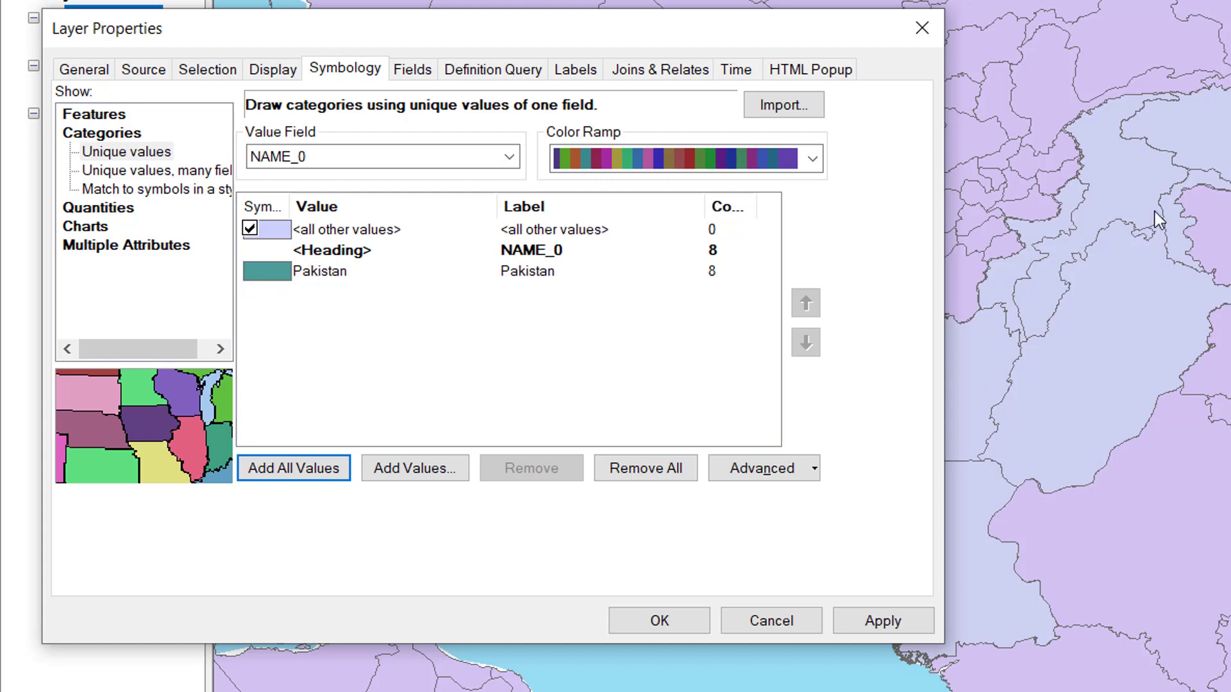
Categorize the Pak_Provinces layer by the Province field, add all its values and apply the symbology to the map.
click(518, 160)
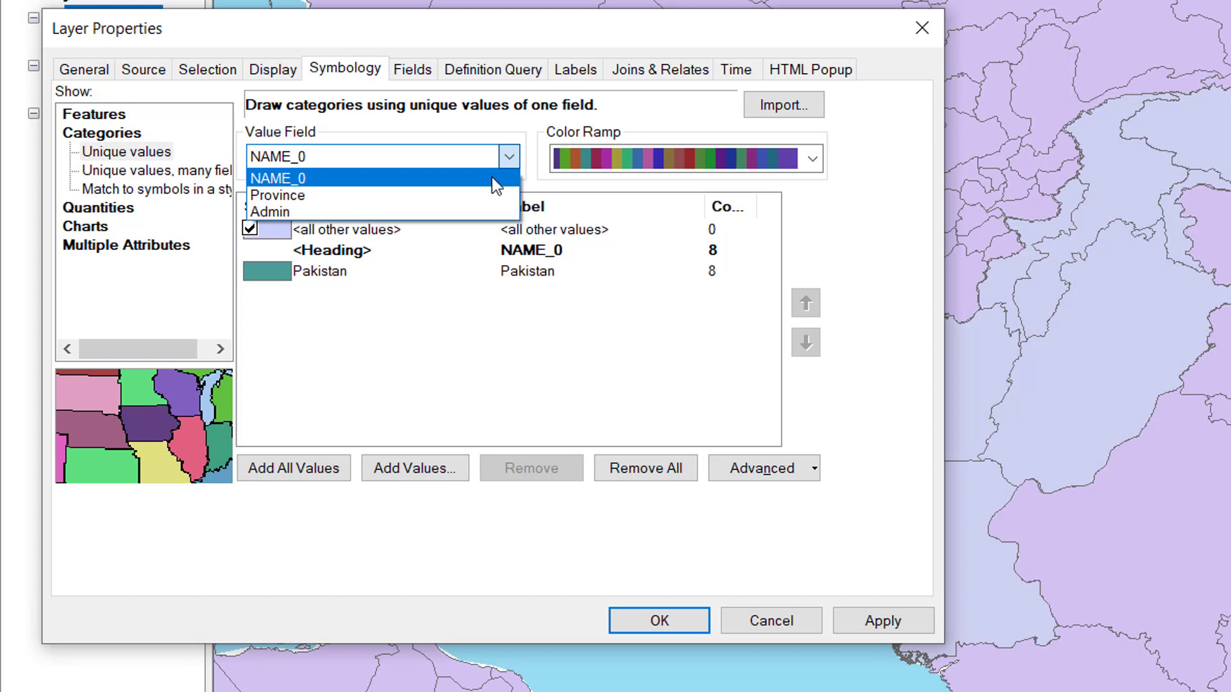
click(489, 196)
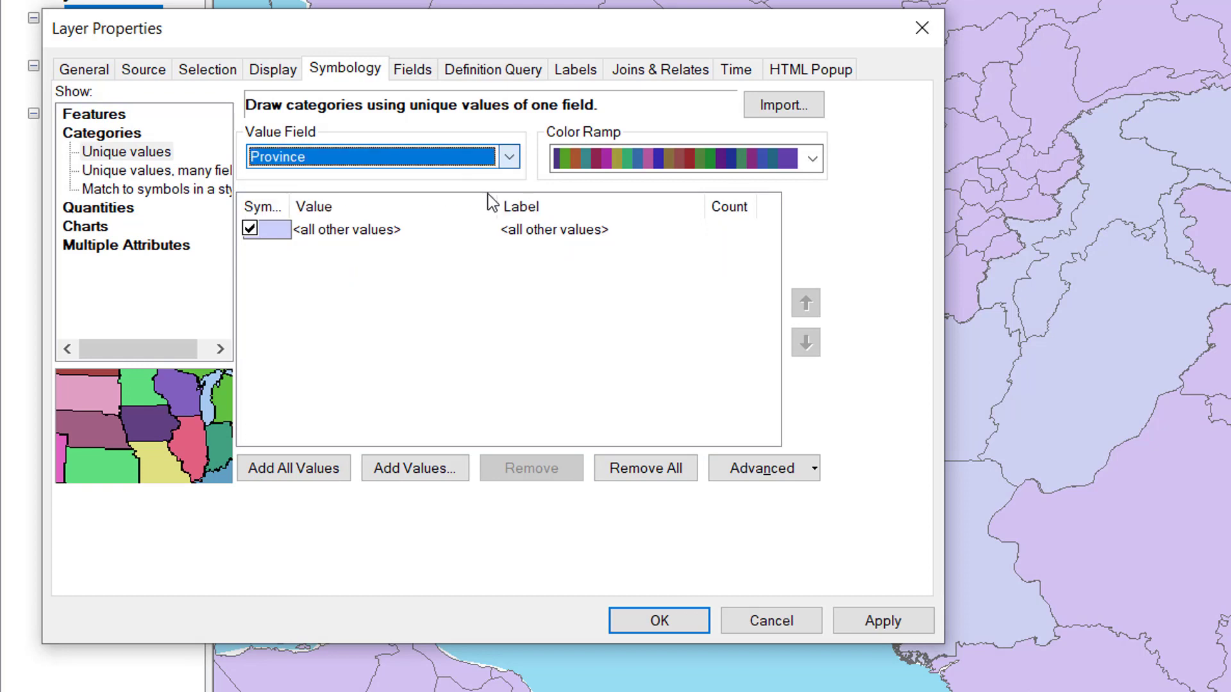
click(322, 470)
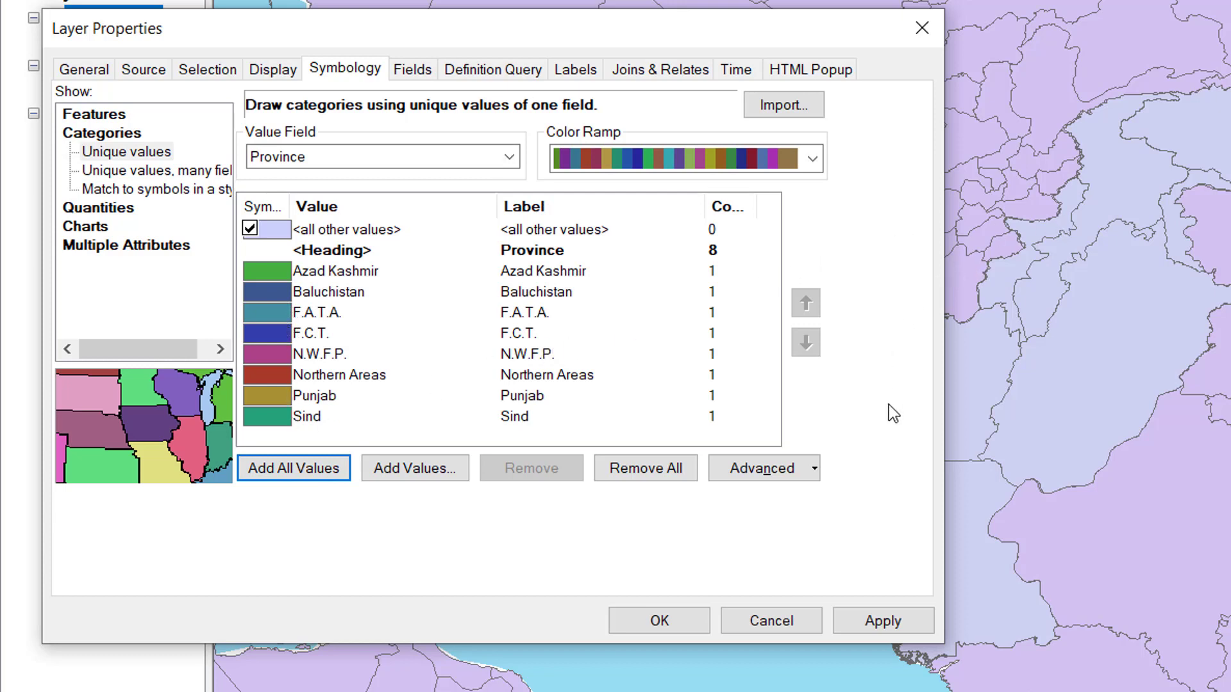
click(811, 160)
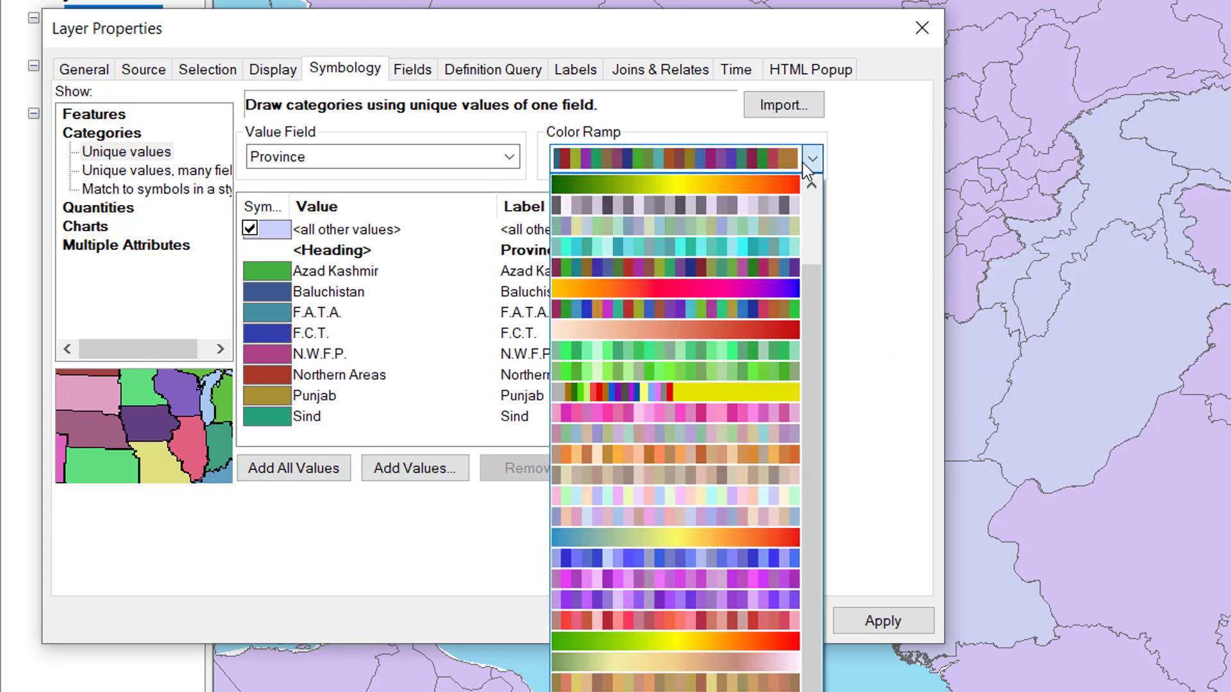
click(811, 161)
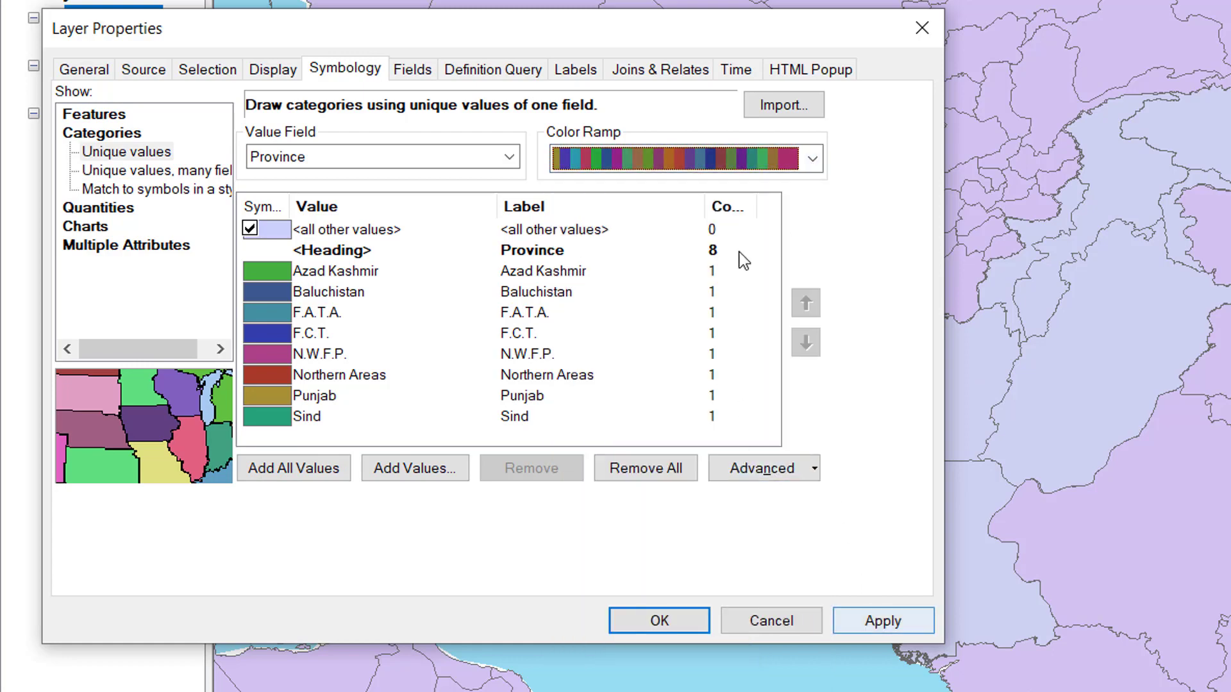
drag(679, 38, 690, 12)
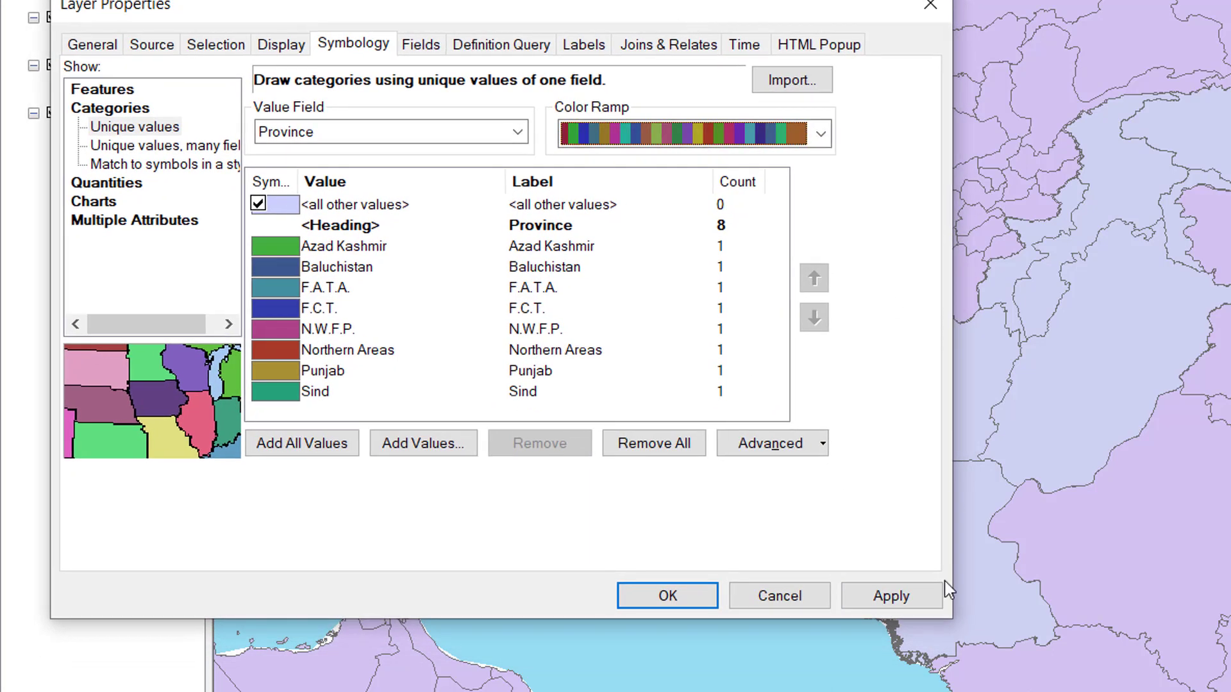
click(923, 595)
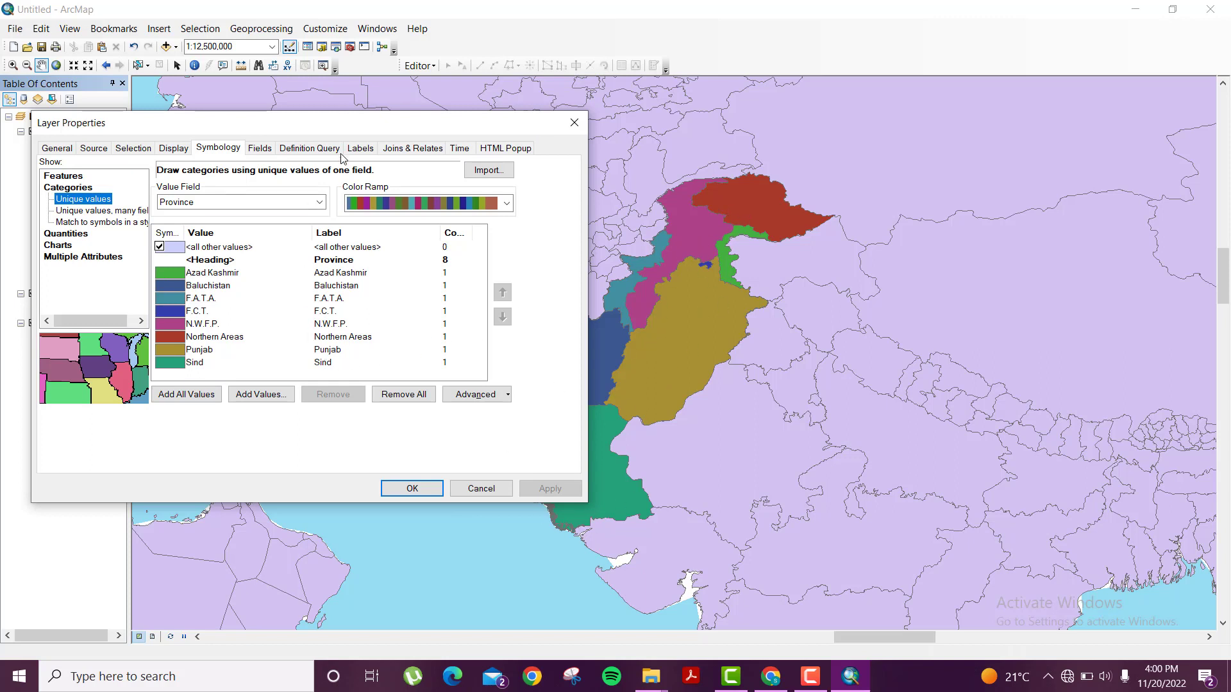
Examine the Punjab category's symbol options, including the preset styles, fill and outline colors, and the symbol property editor.
drag(351, 132, 408, 132)
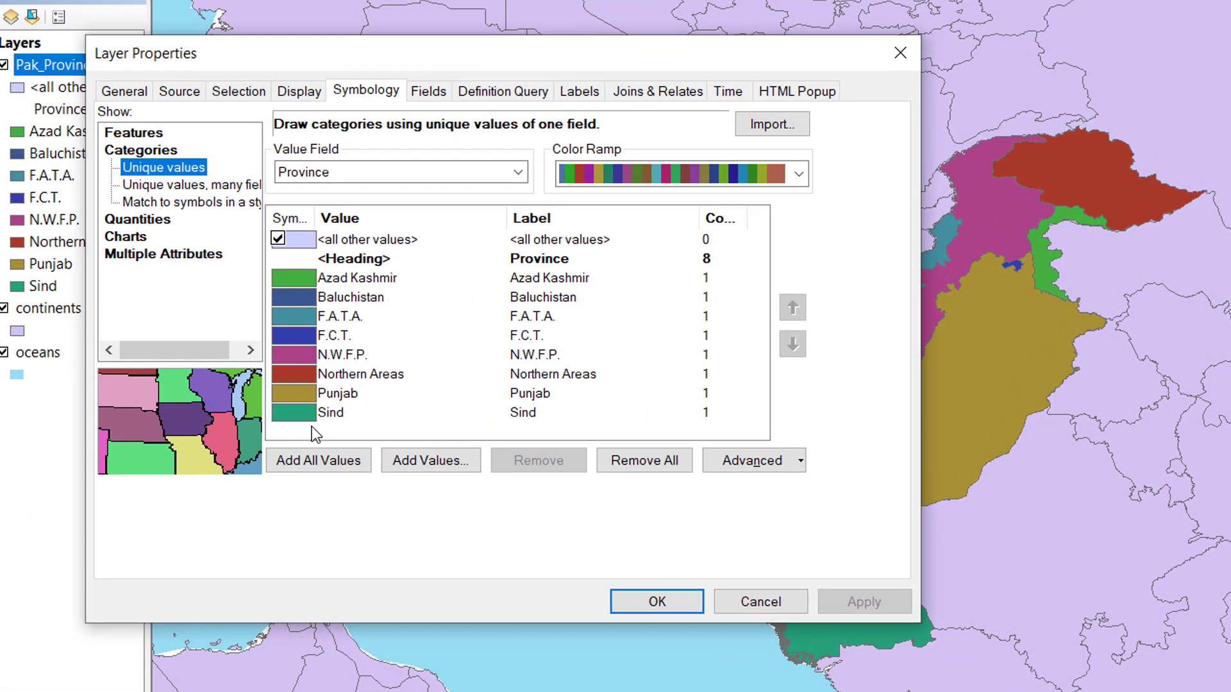
click(301, 398)
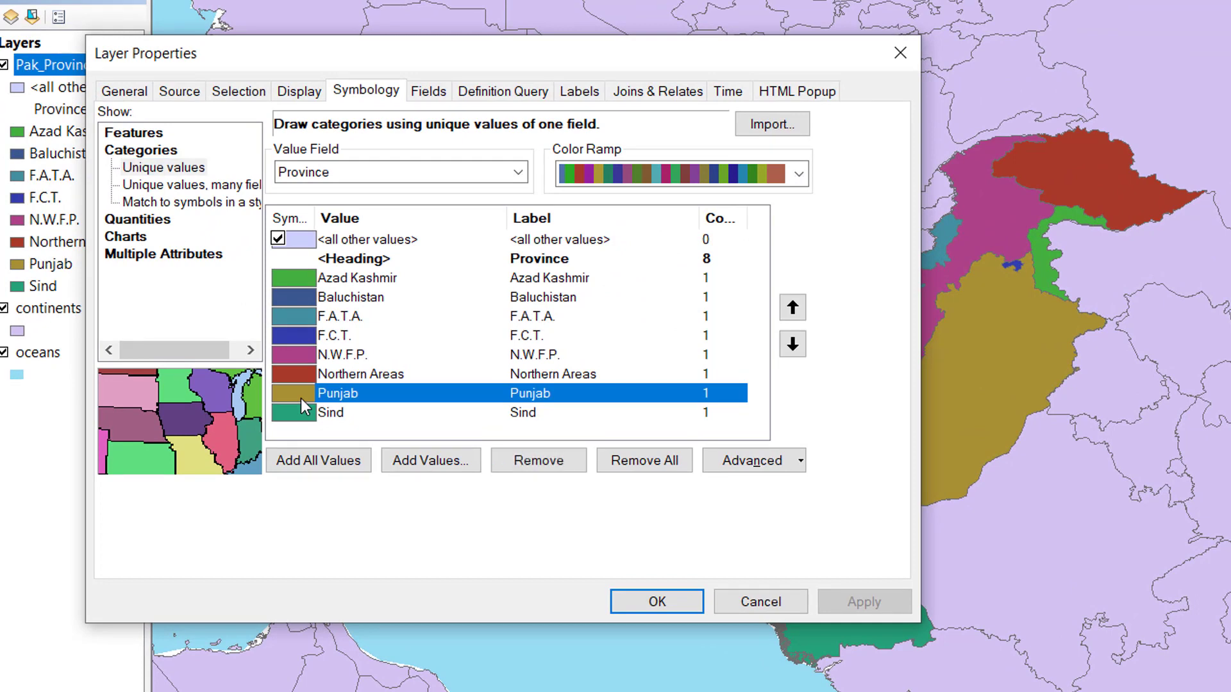
drag(571, 63, 540, 60)
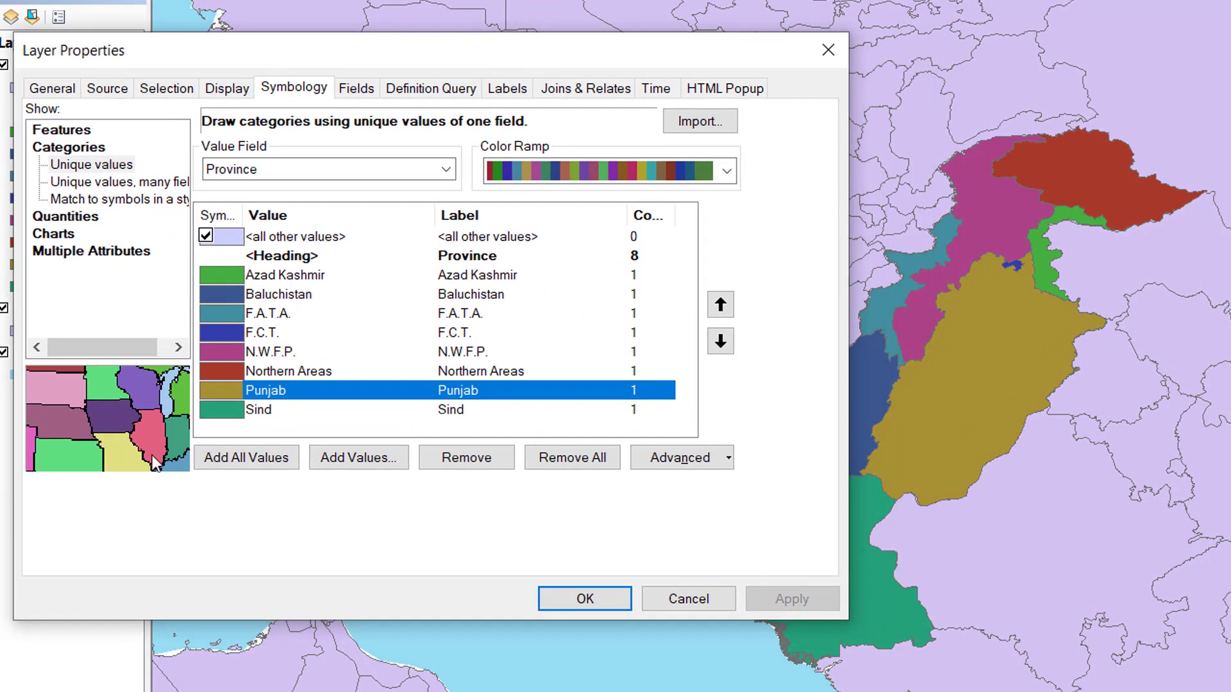
double_click(222, 393)
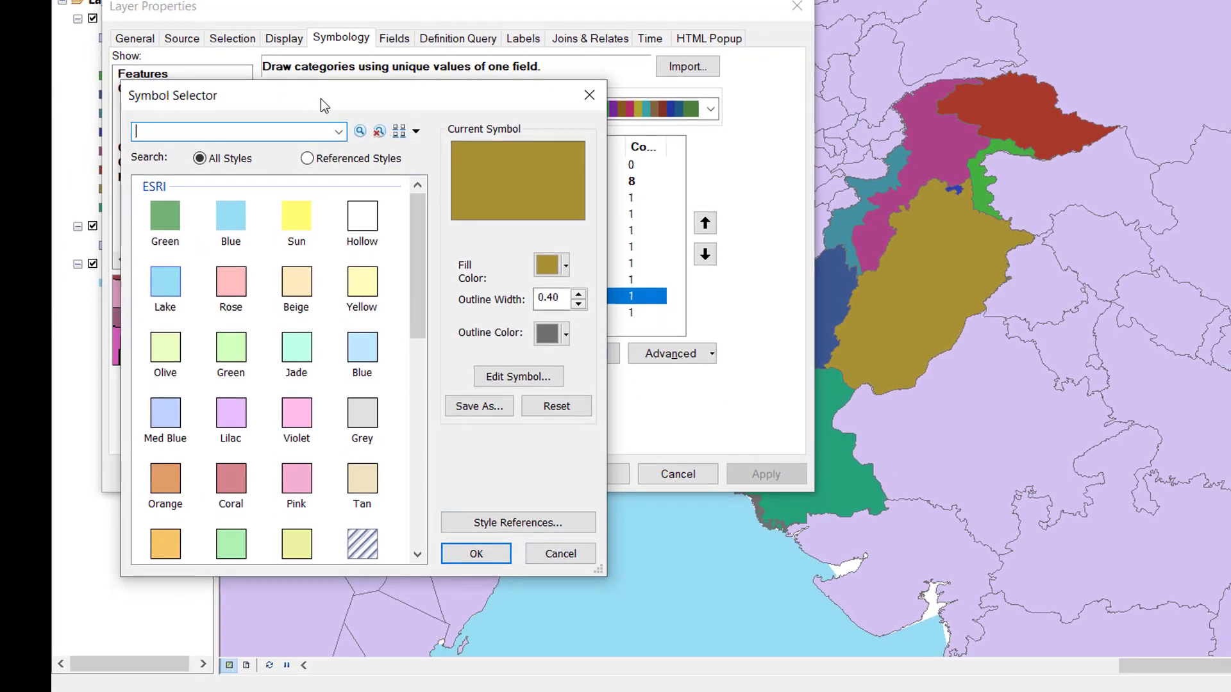
drag(321, 99, 316, 52)
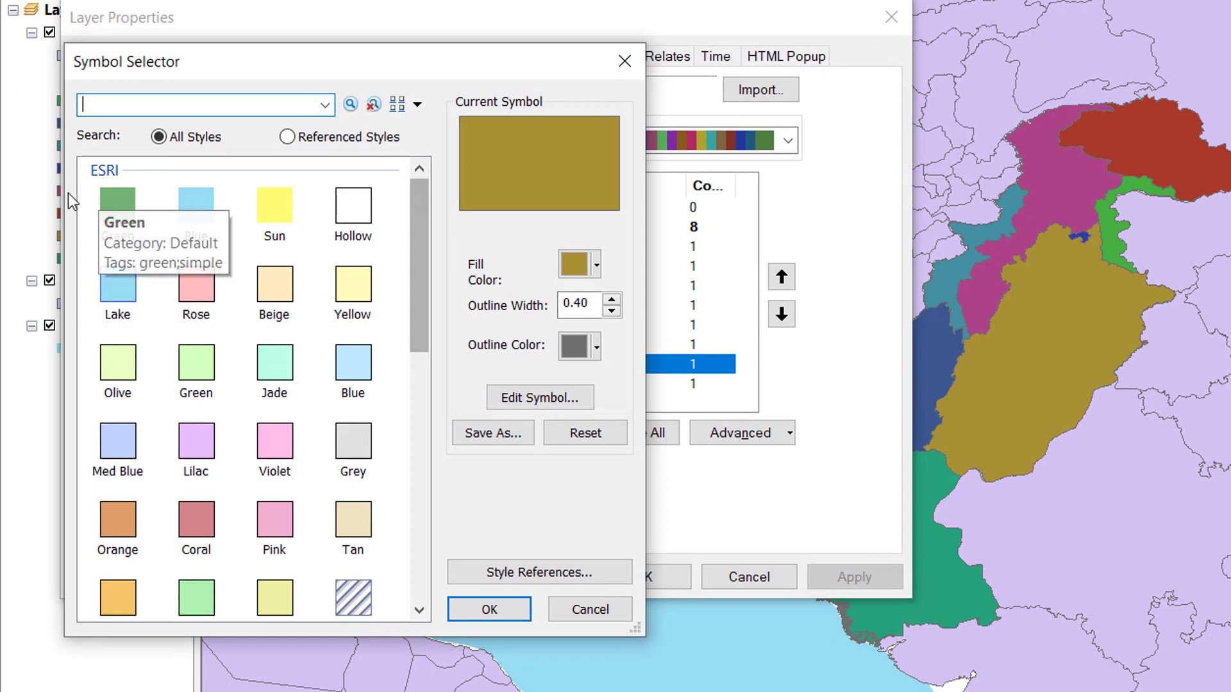
drag(414, 218, 440, 209)
click(591, 266)
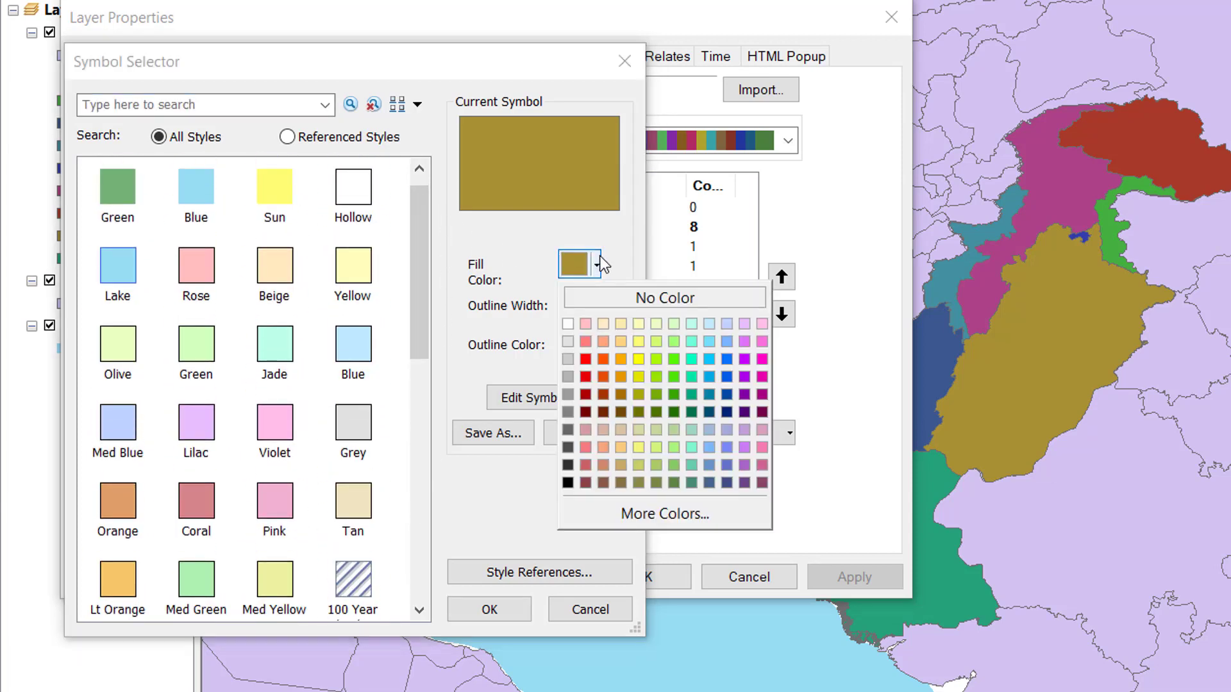
click(598, 264)
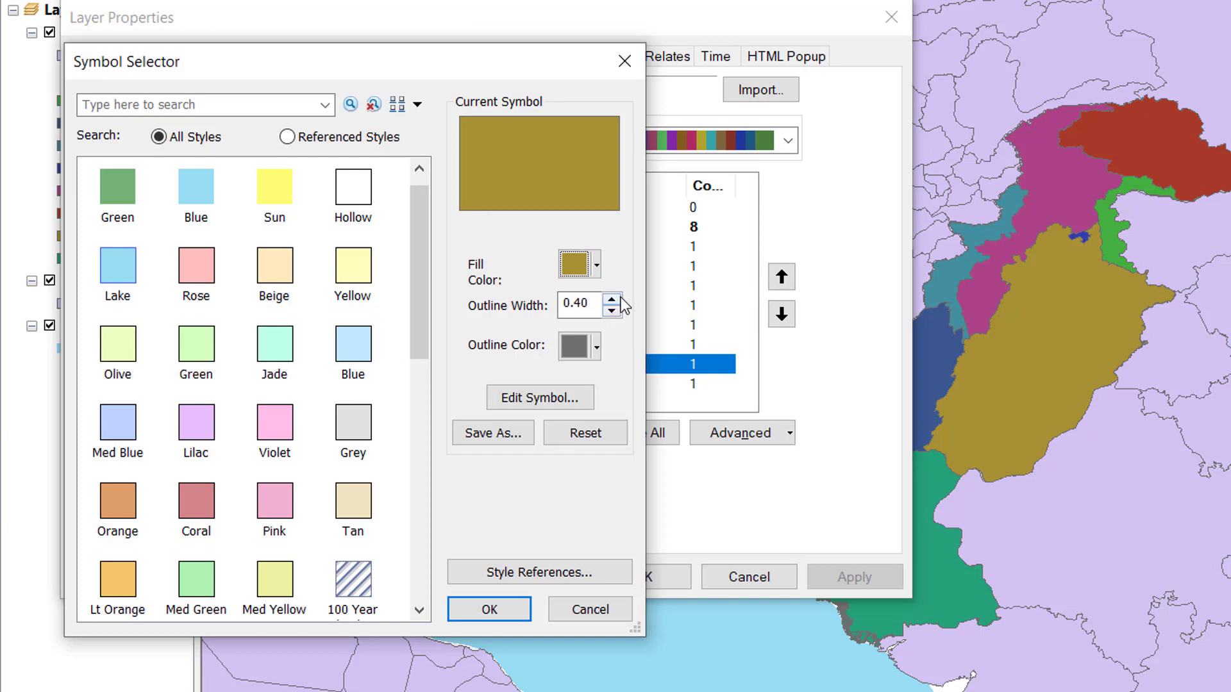
click(596, 347)
click(596, 347)
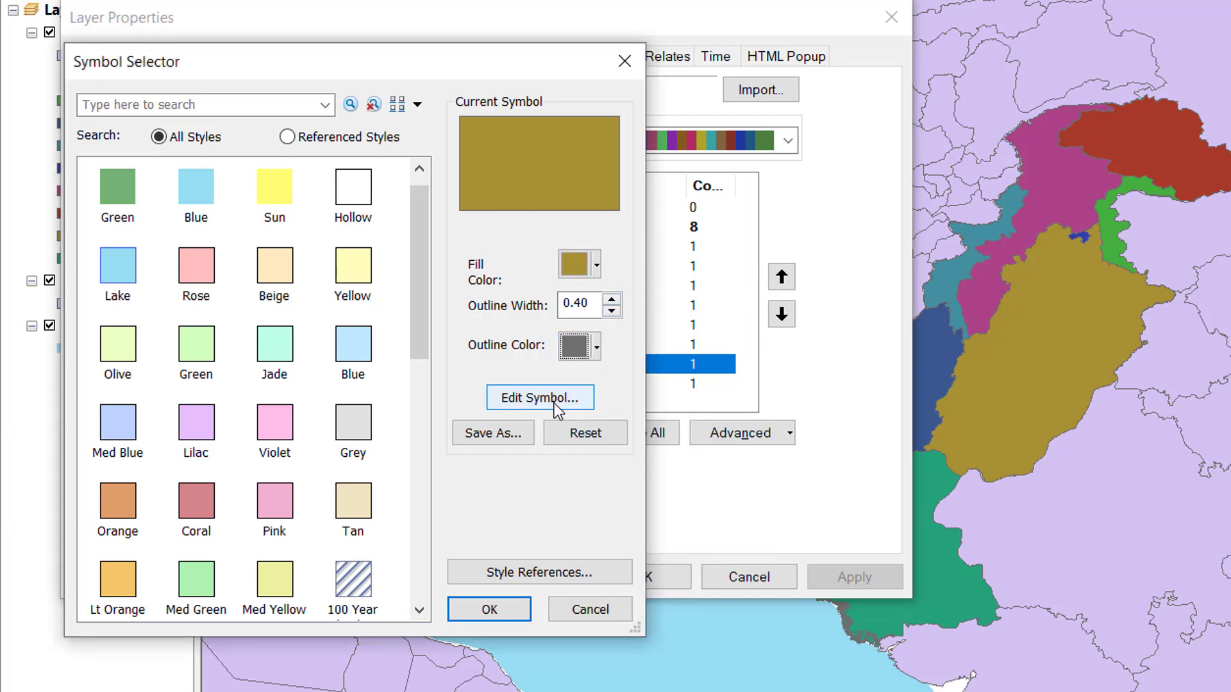
click(554, 403)
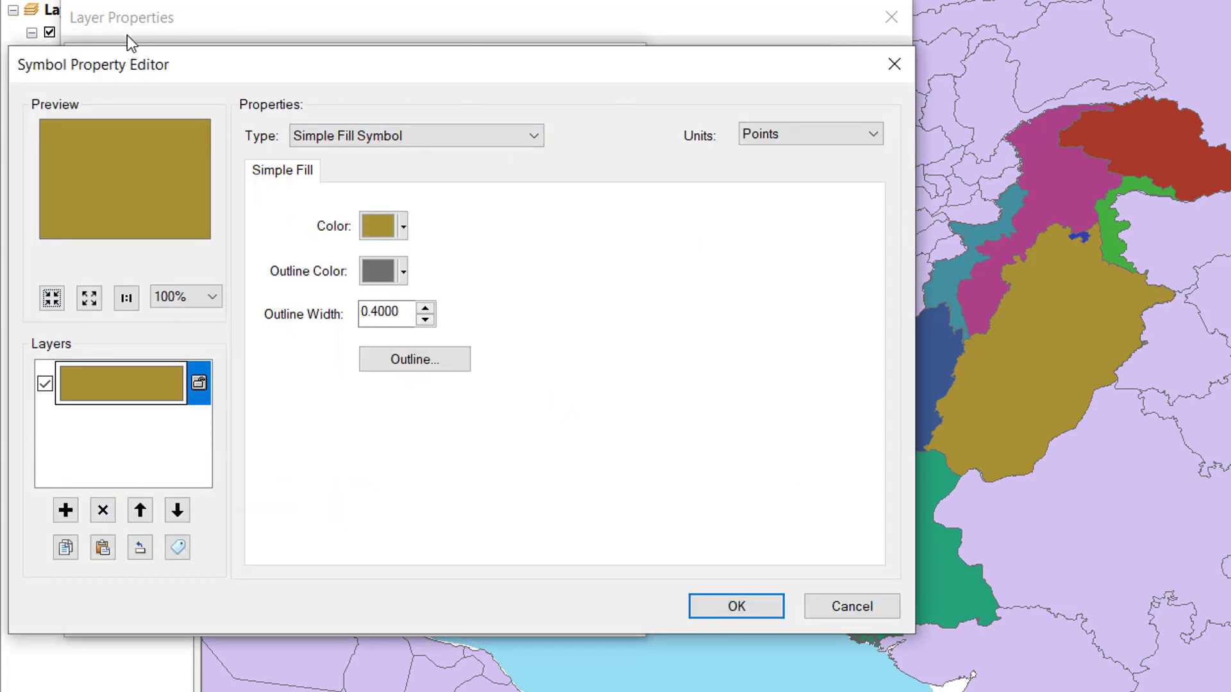
click(737, 607)
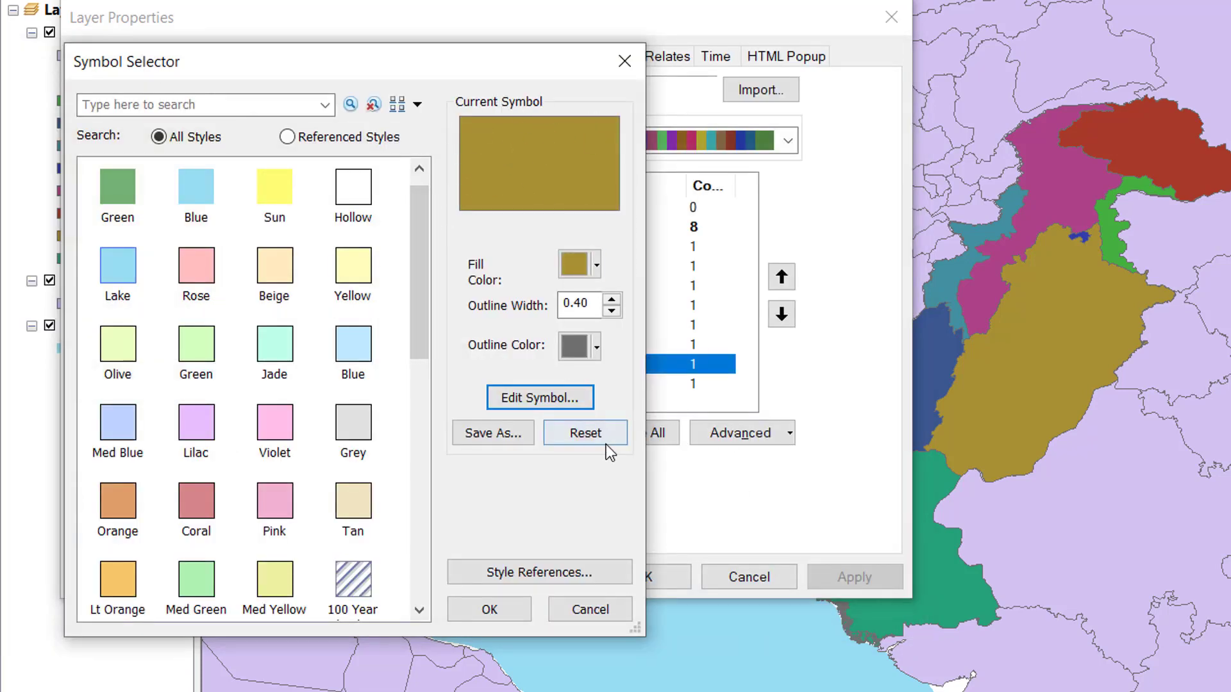
Give the Punjab category the 100 Year Flood hatched symbol and apply it to the map.
drag(432, 242, 359, 342)
click(345, 426)
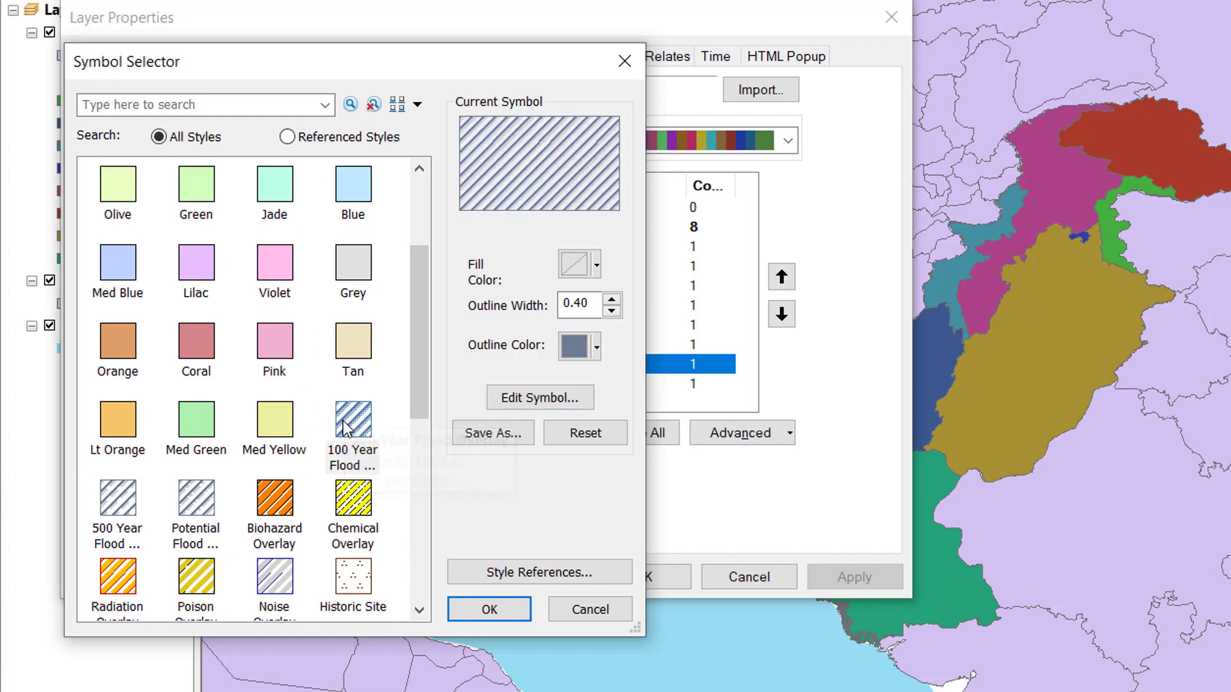
click(489, 610)
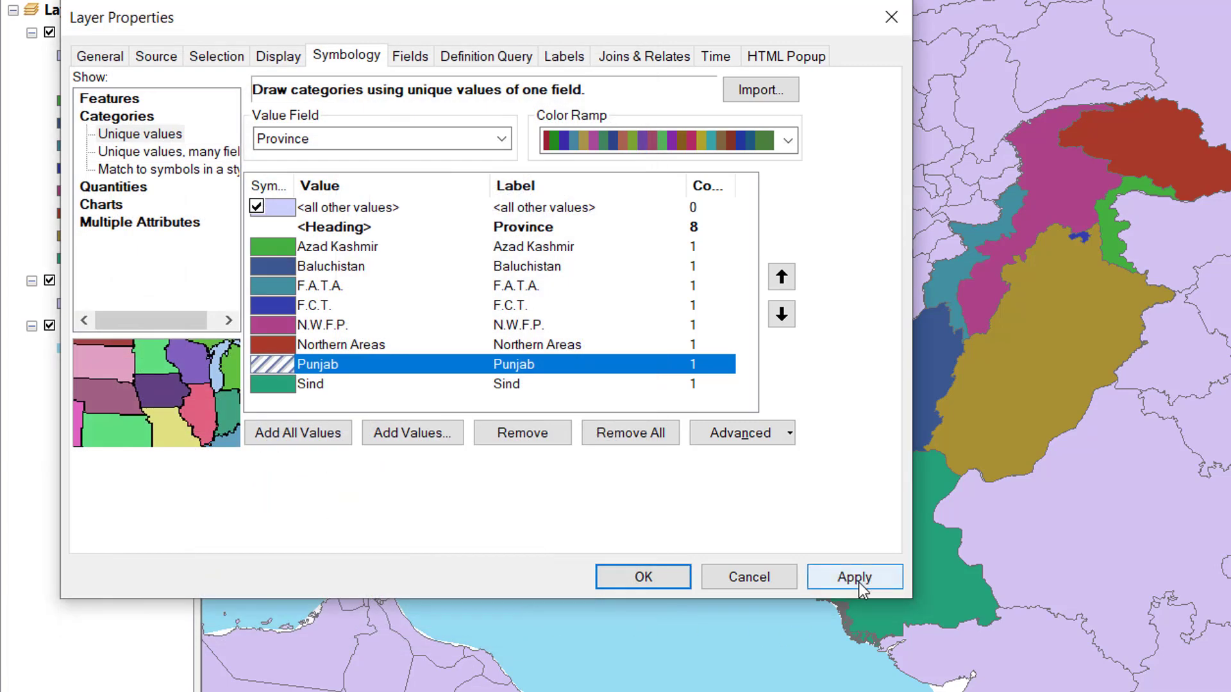
click(860, 580)
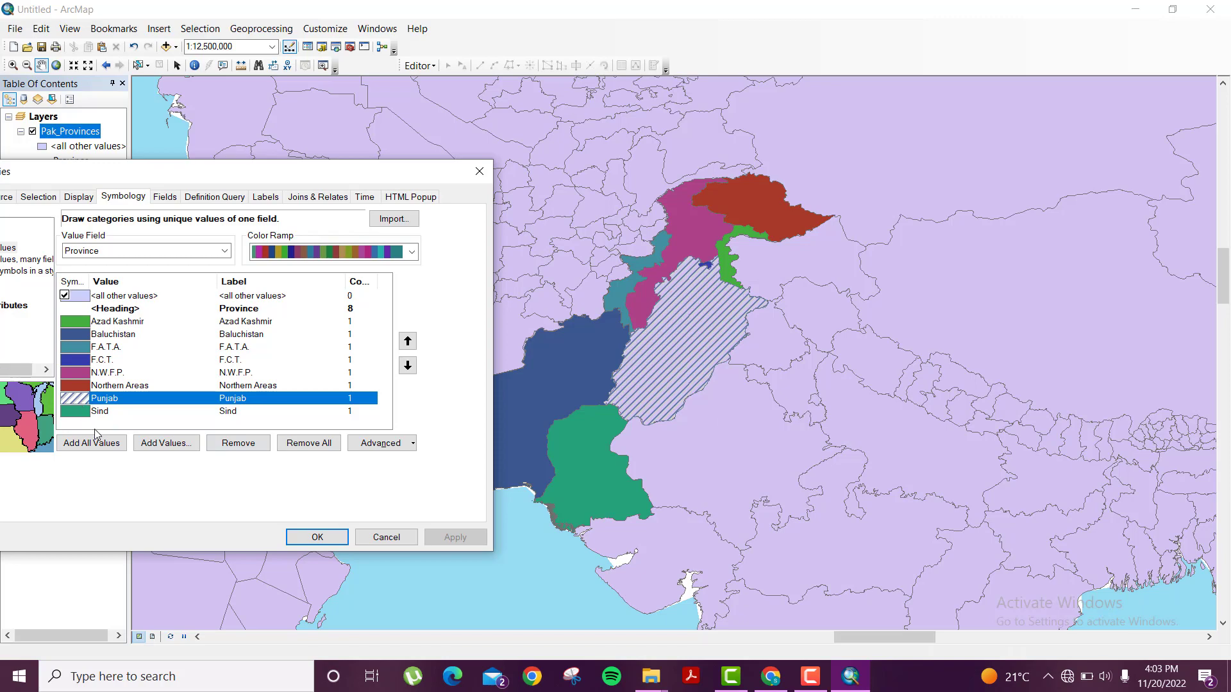
Change the Punjab category's symbol to the preset Blue fill without an outline and apply it to the map.
double_click(83, 402)
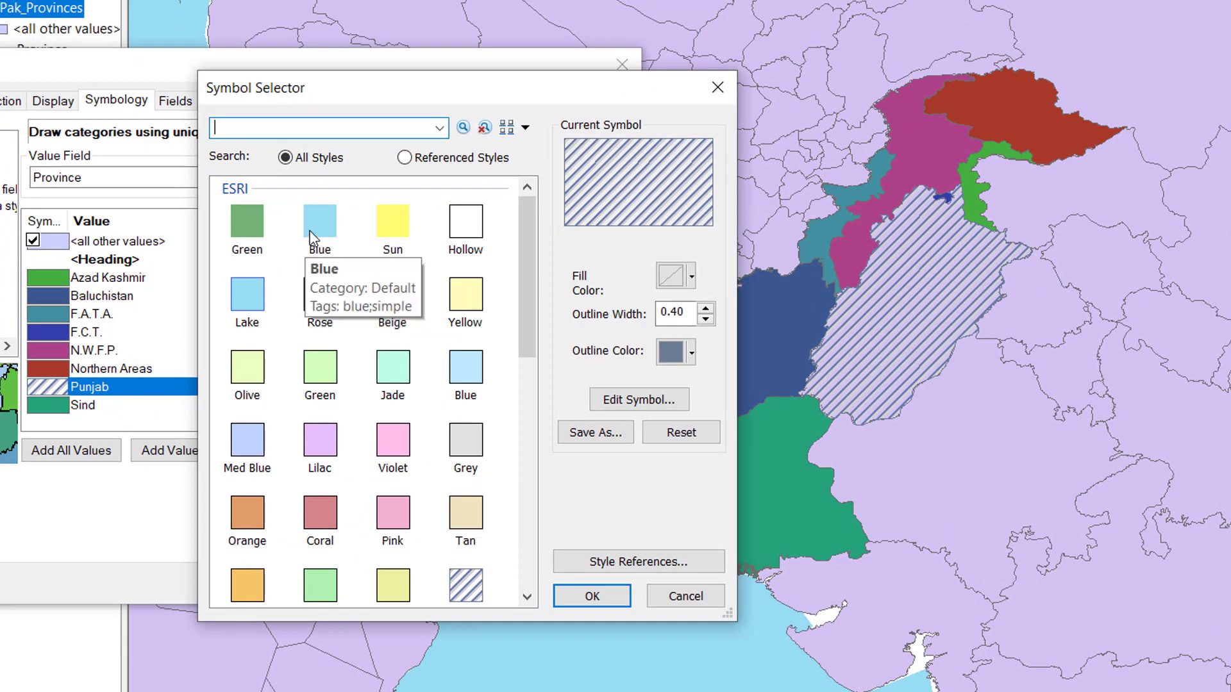
click(319, 222)
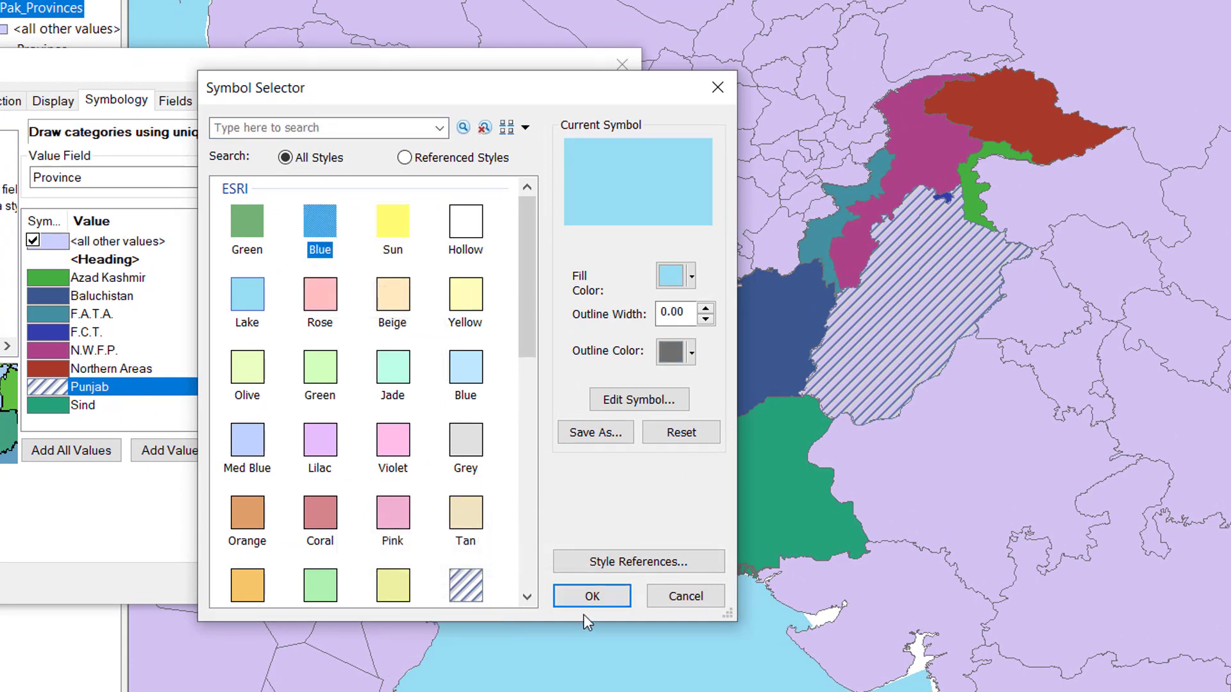
click(579, 596)
click(575, 596)
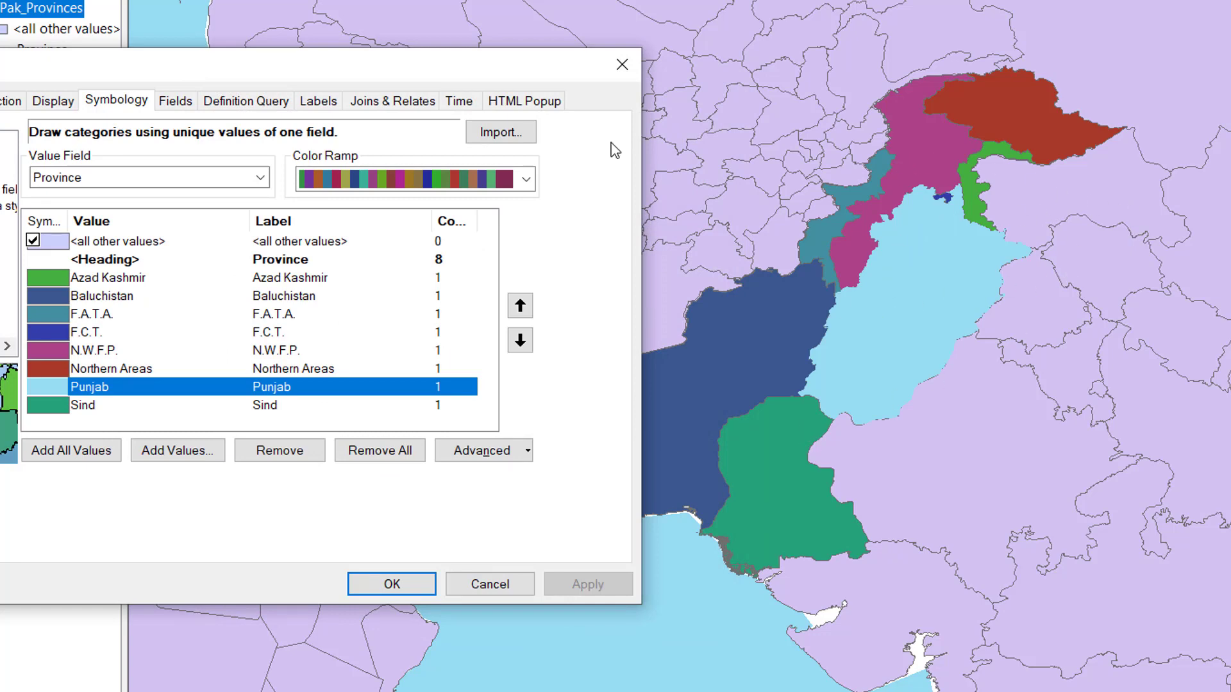
Turn on feature labels for the Pak_Provinces layer and use Province as the label field.
drag(502, 81, 737, 103)
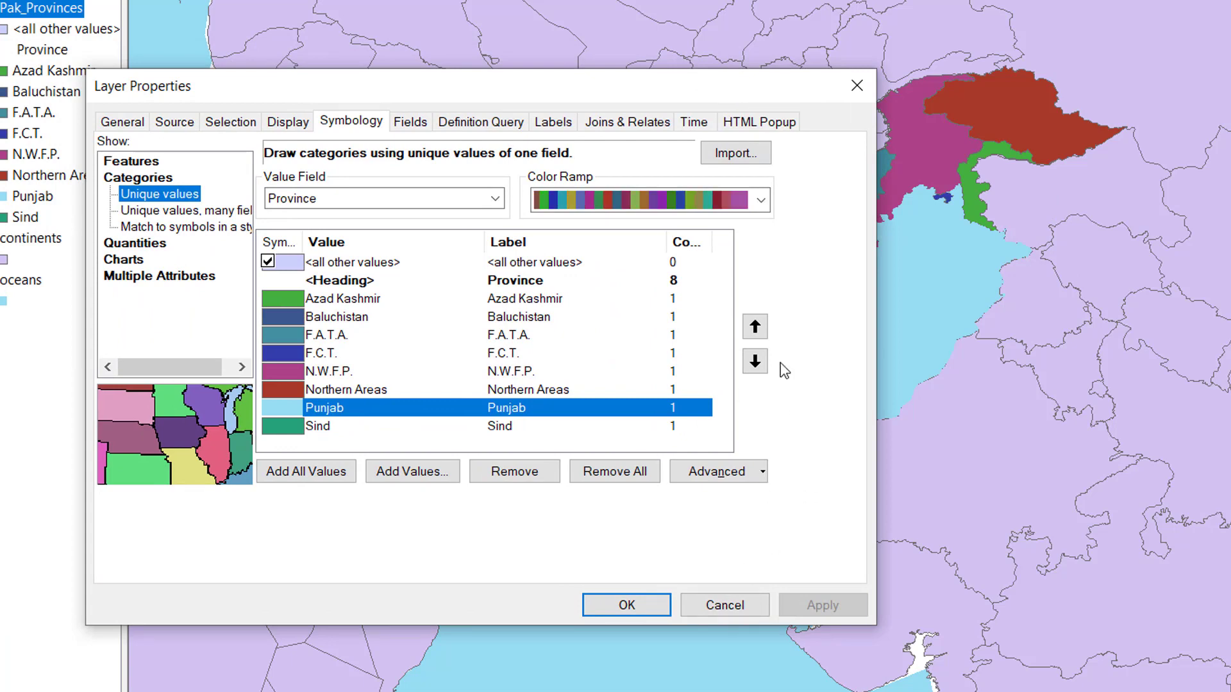
drag(699, 89, 747, 80)
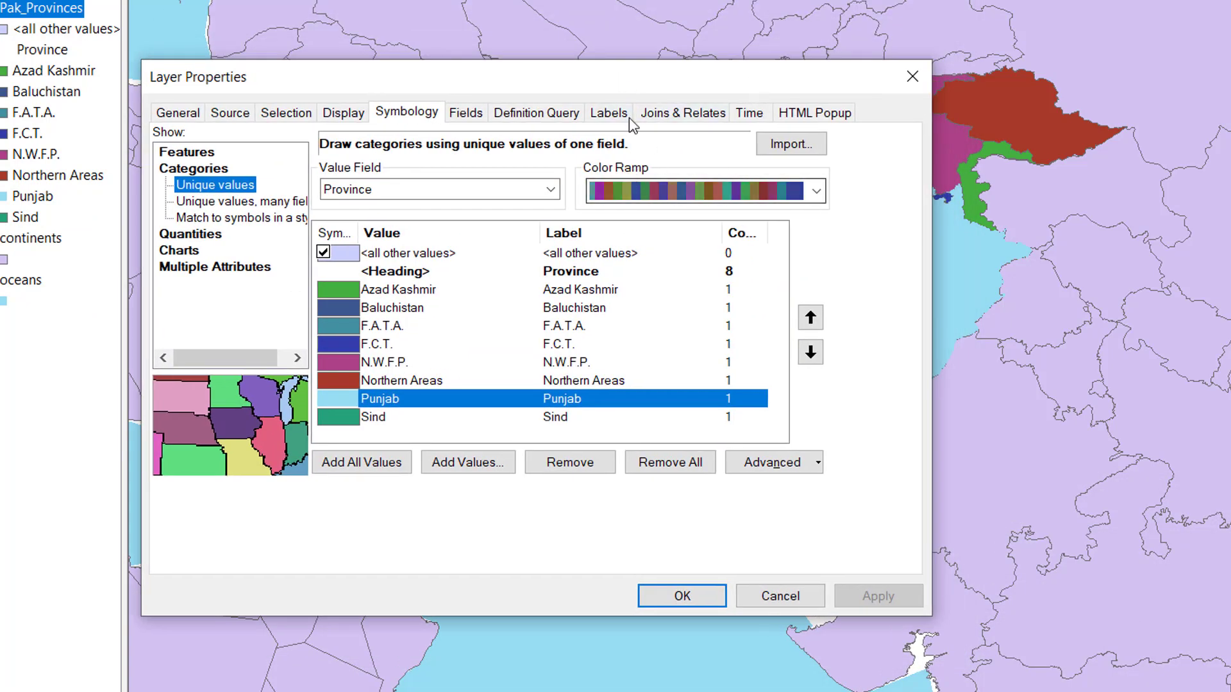
drag(626, 95, 549, 117)
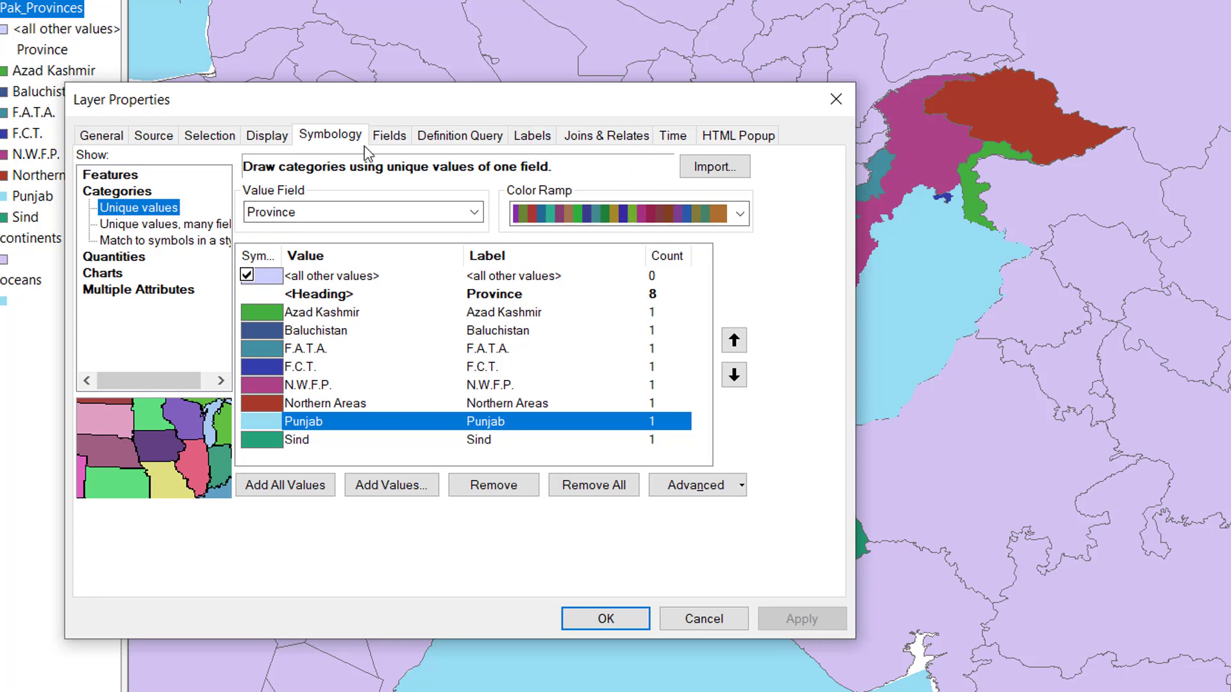
click(540, 140)
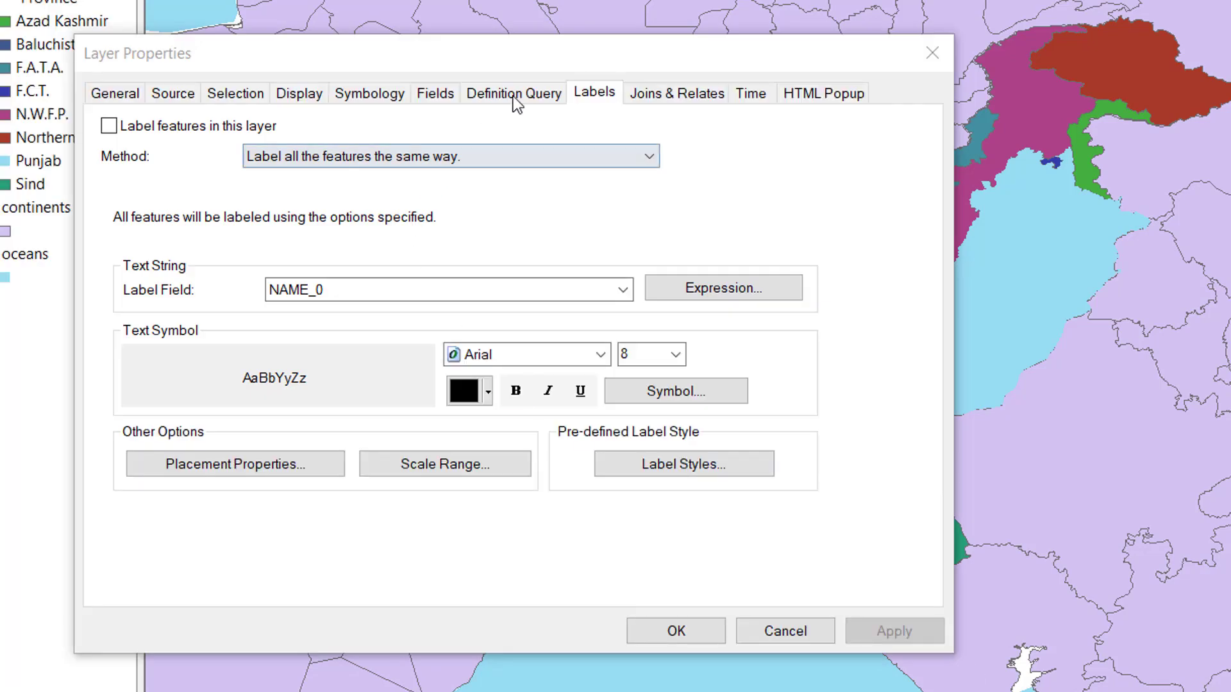
drag(507, 61, 591, 29)
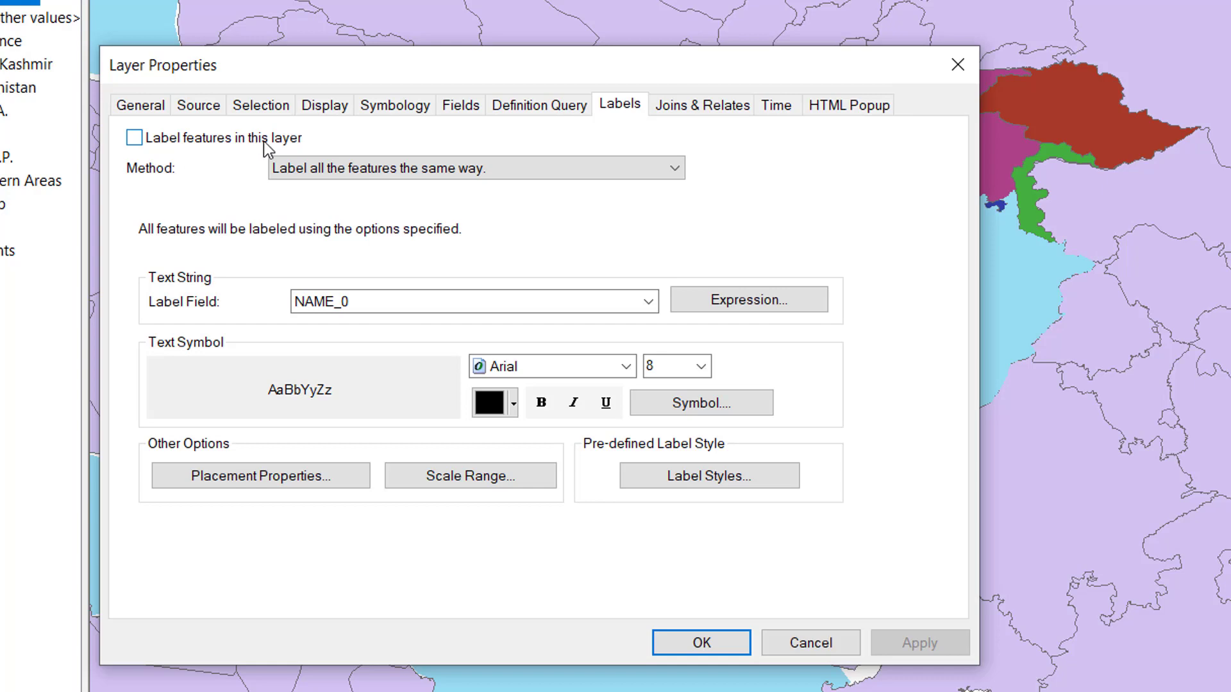
click(134, 139)
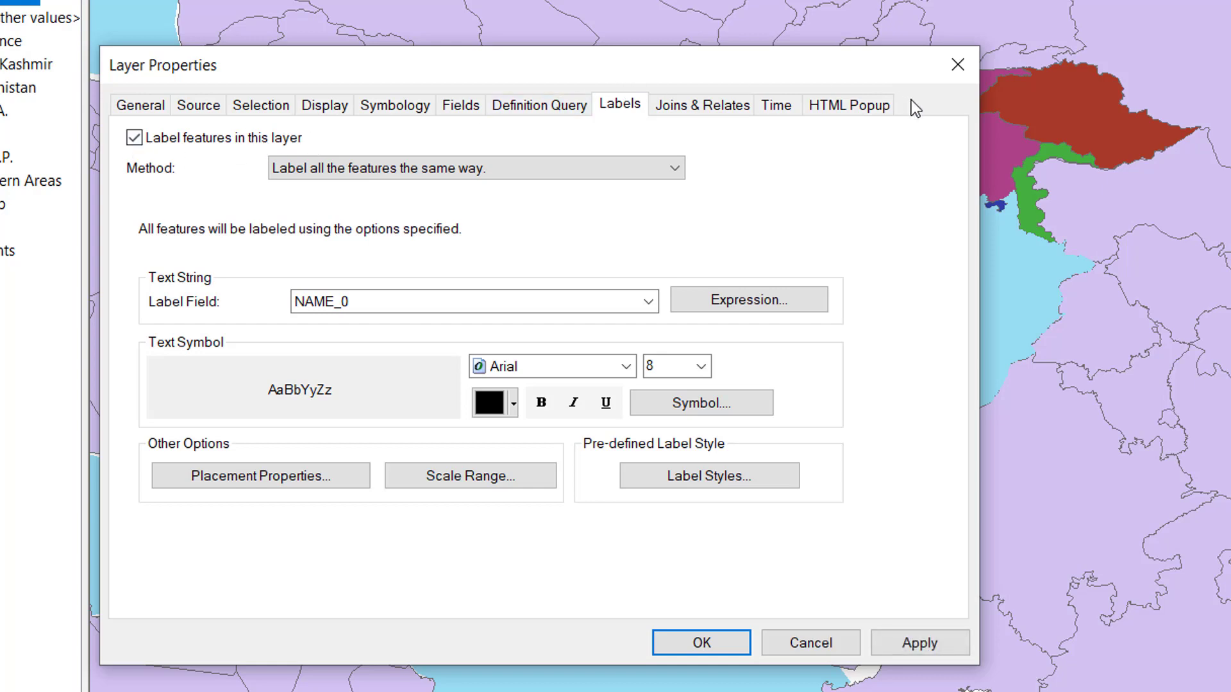
drag(867, 77, 756, 63)
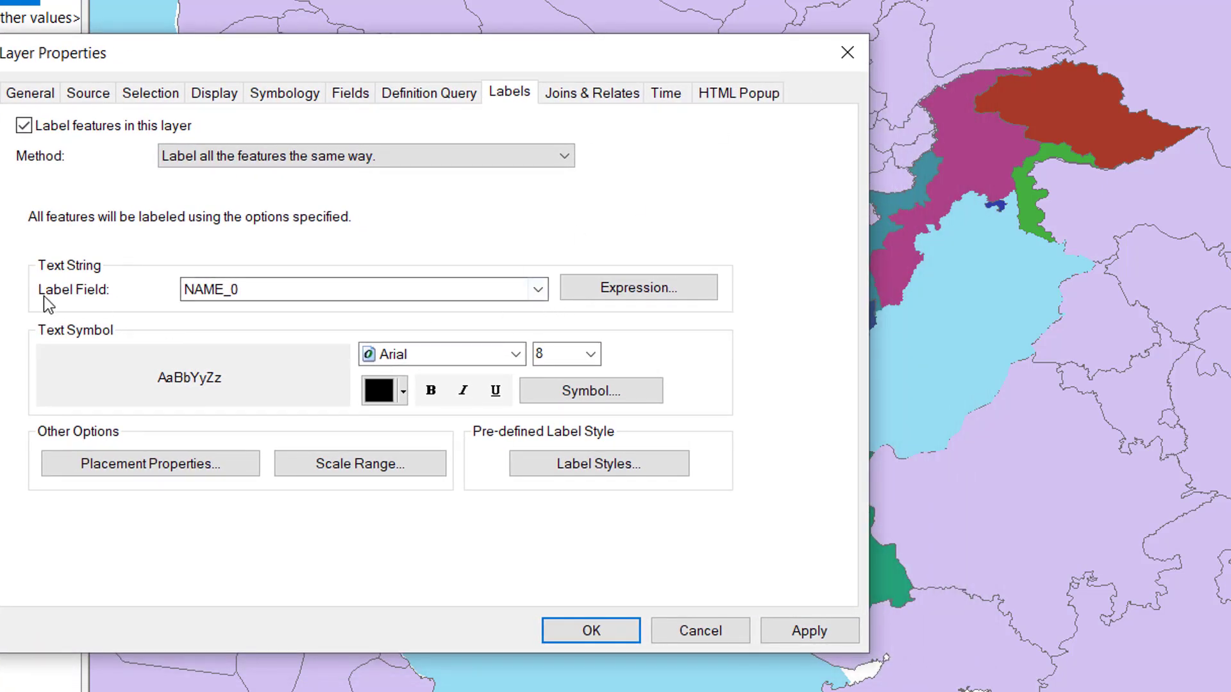
click(537, 289)
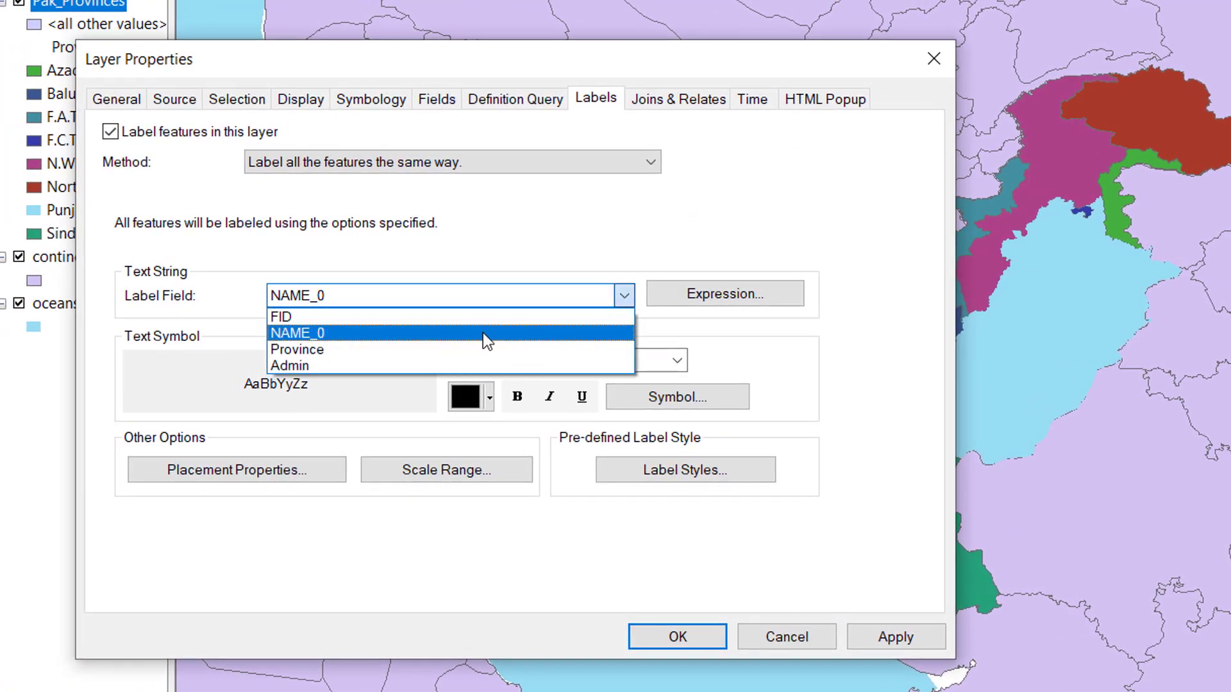
click(426, 353)
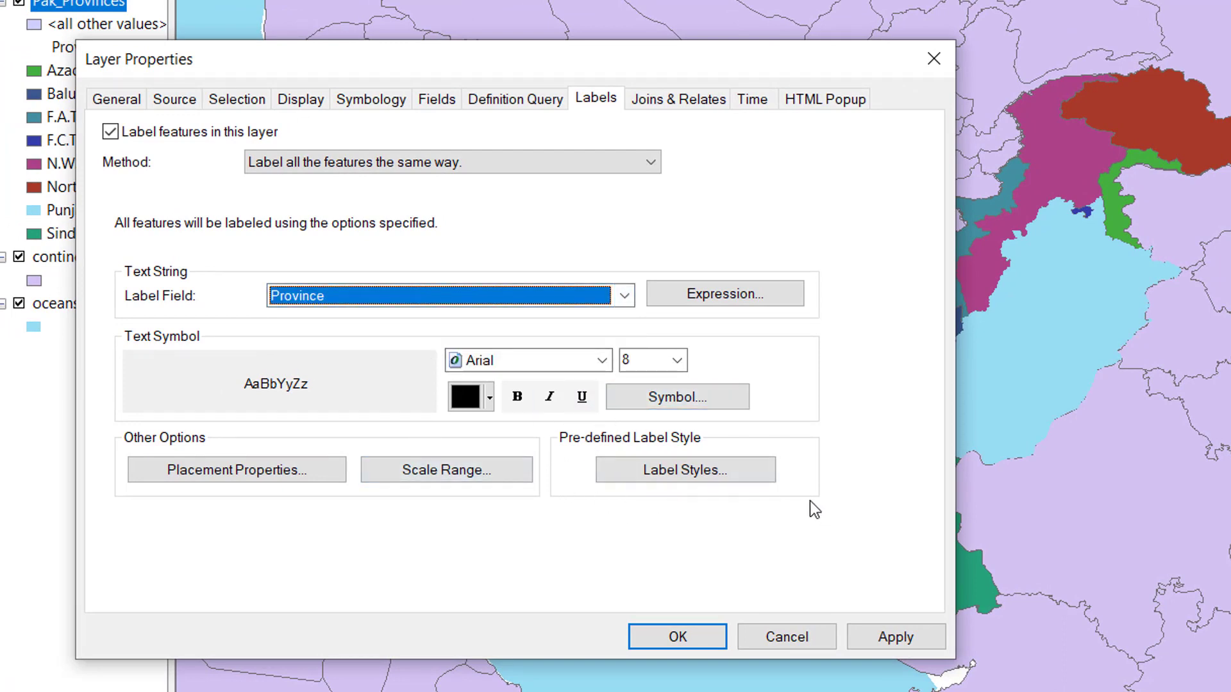
Format the Pak_Provinces labels as bold red Arial Black text at size 10 and apply them to the map.
click(678, 362)
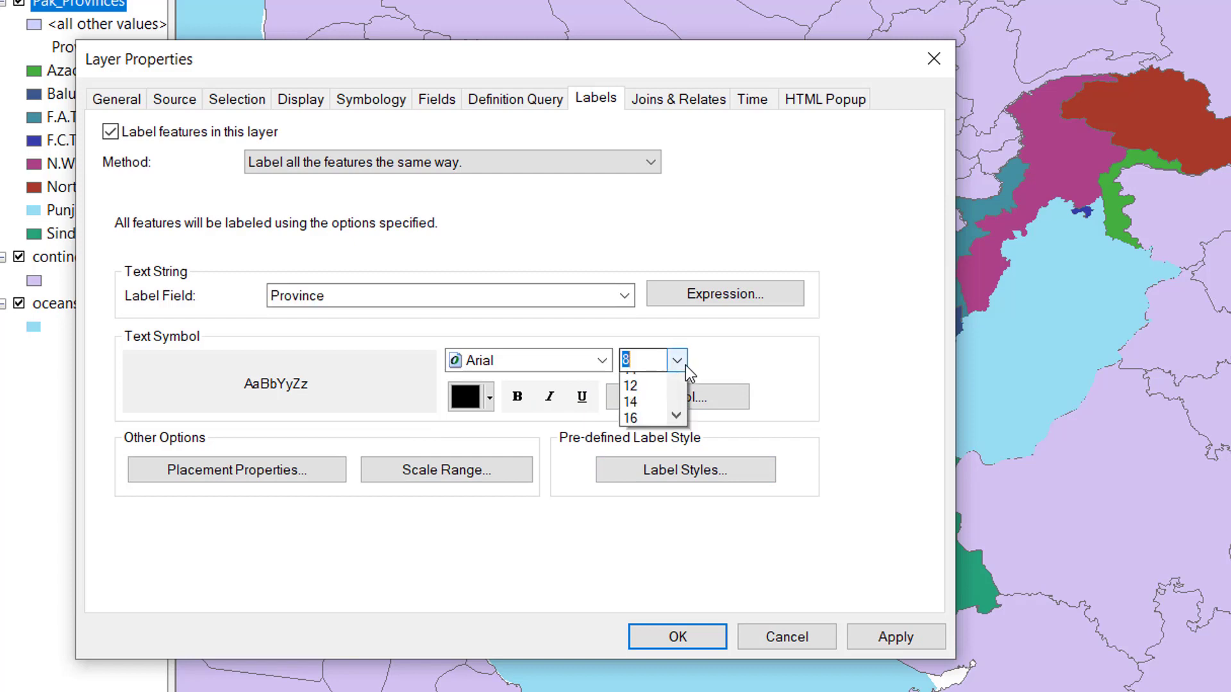
click(656, 414)
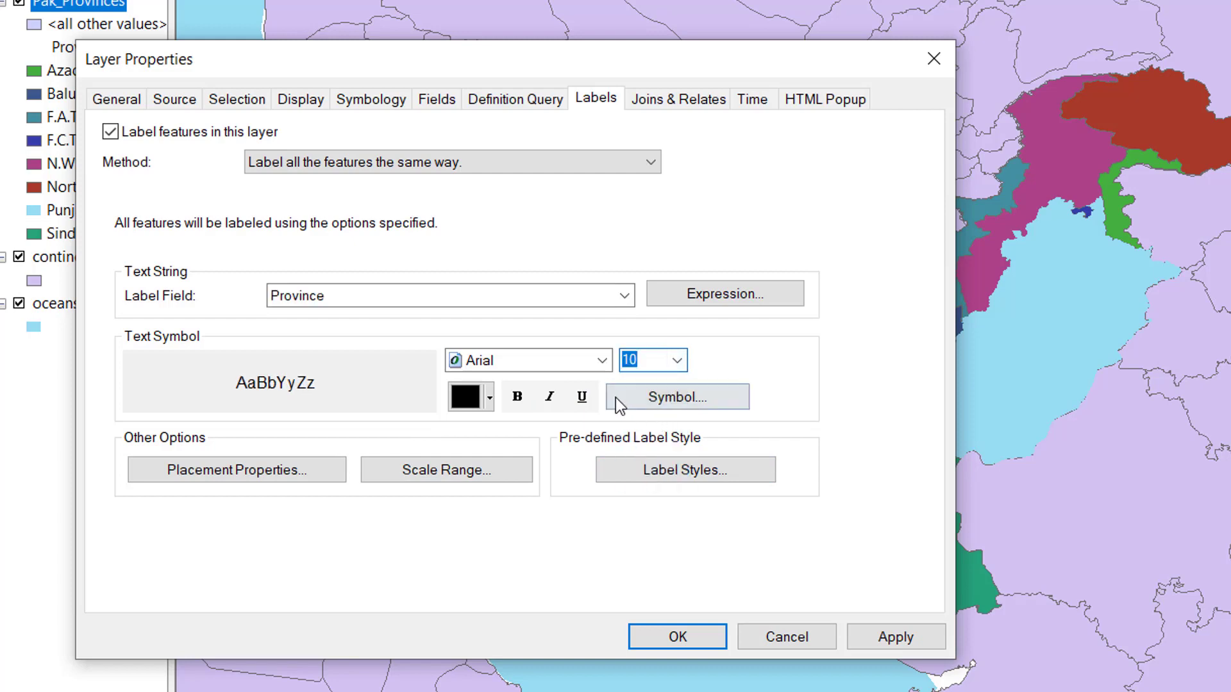
click(600, 360)
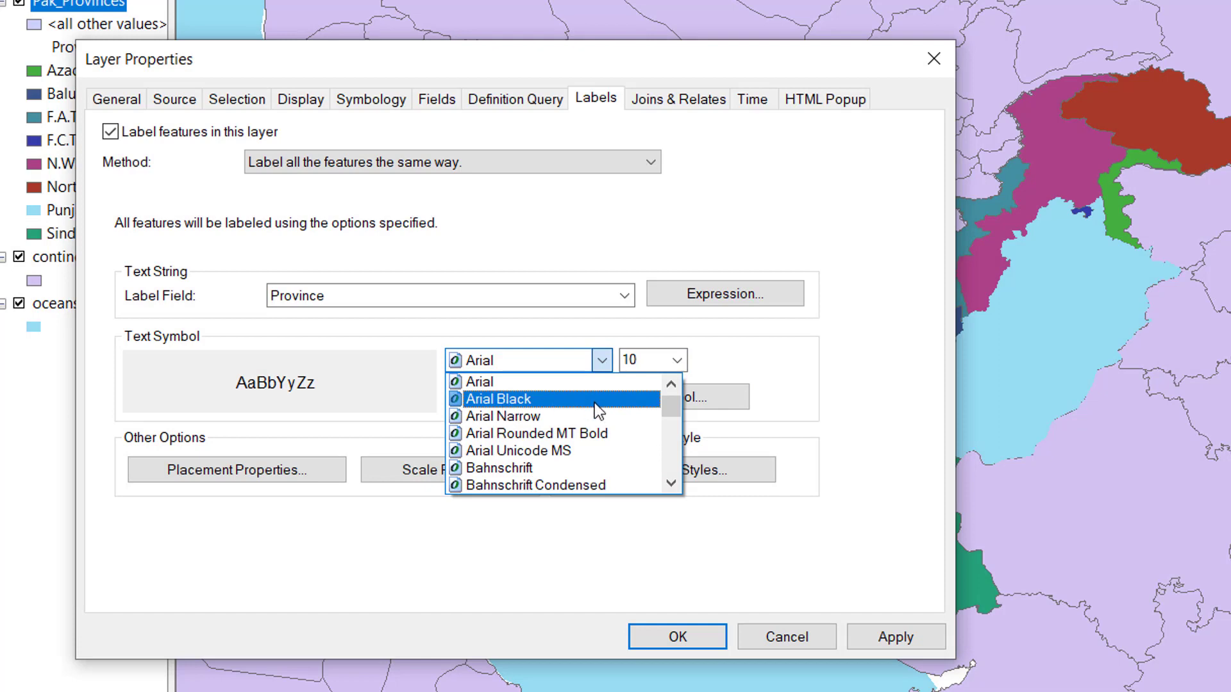
click(486, 404)
click(516, 398)
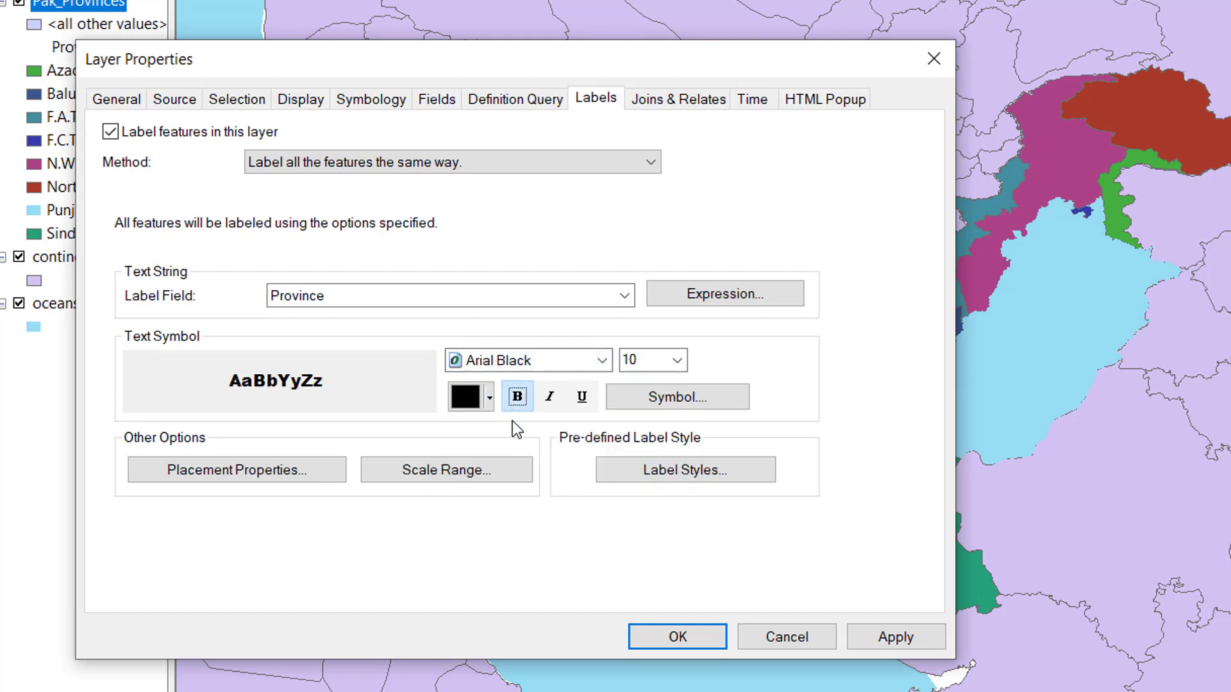
click(488, 397)
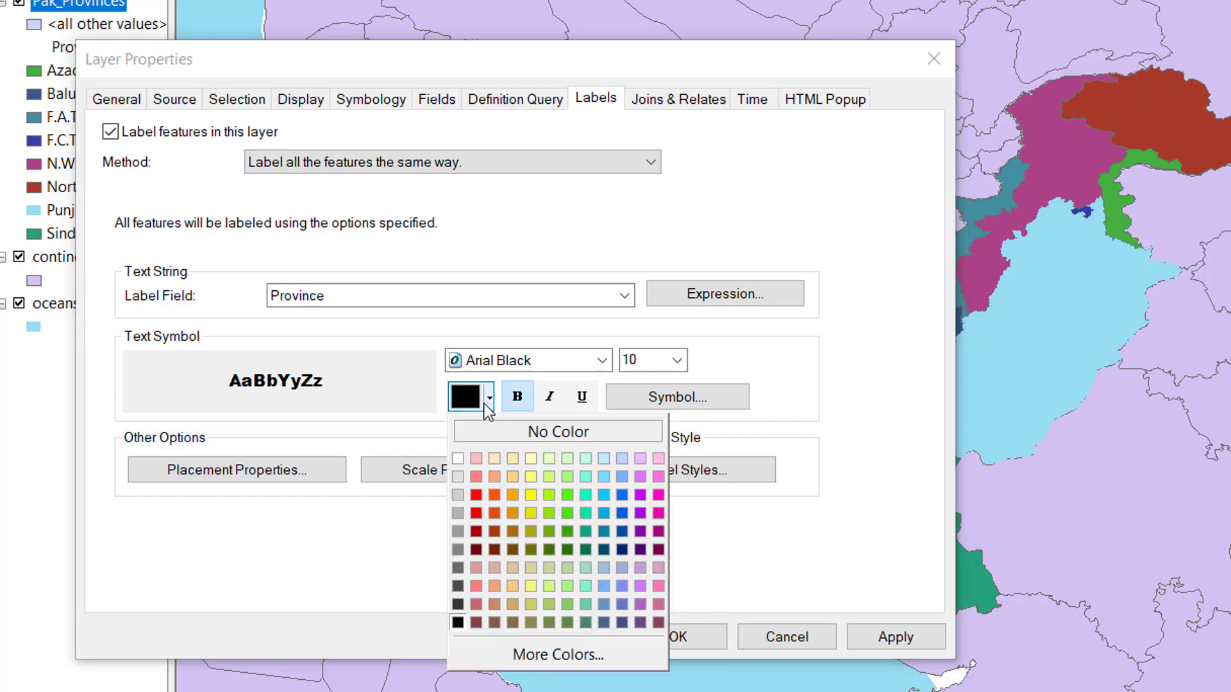
click(476, 495)
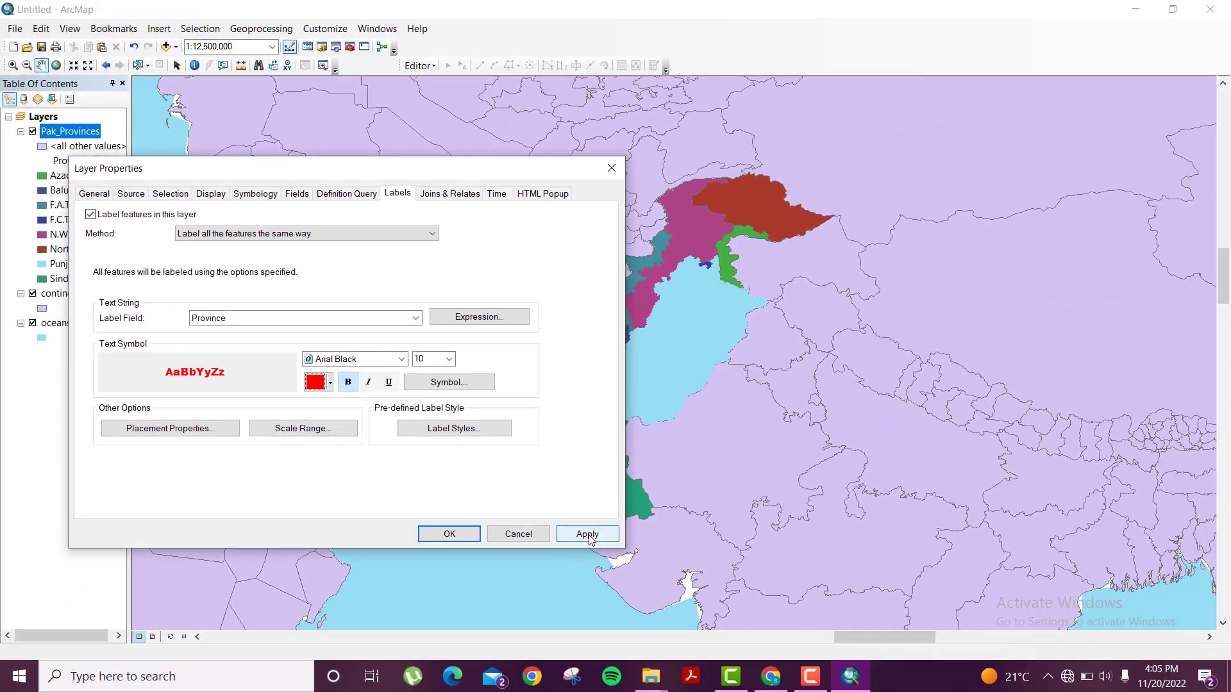
click(588, 534)
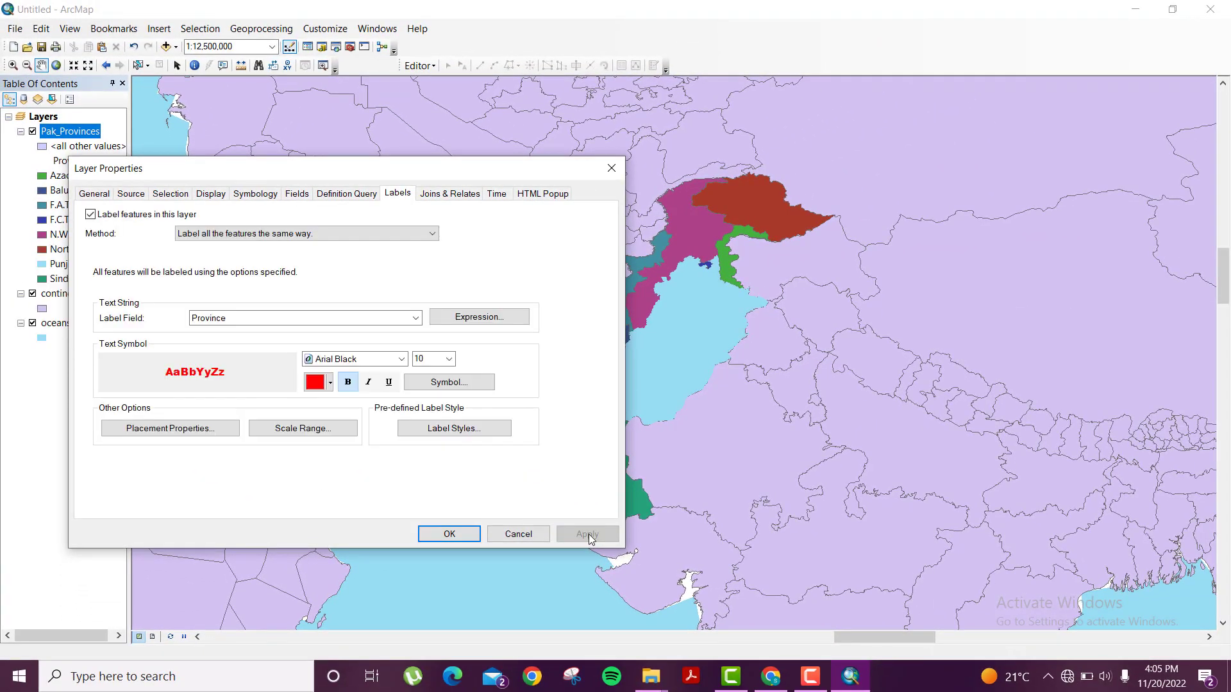
drag(546, 182, 231, 183)
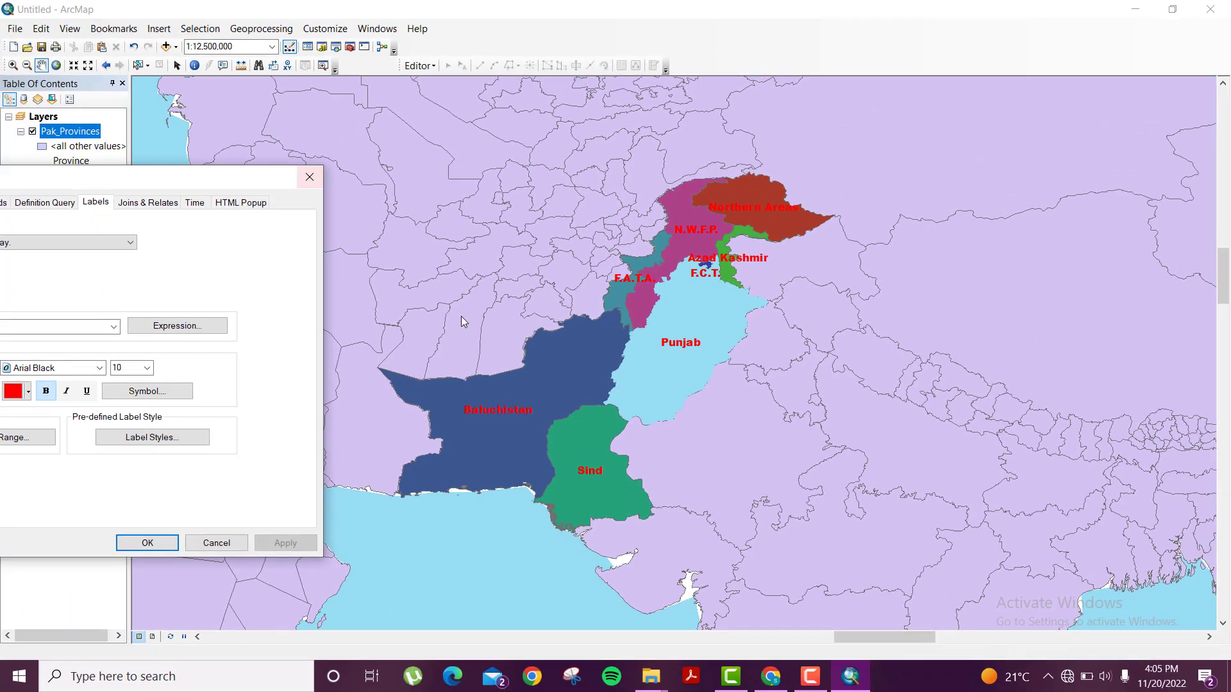
drag(244, 172, 545, 168)
Change the province labels' text color to bright green, keeping Province as the label field, and apply it to the map.
click(416, 324)
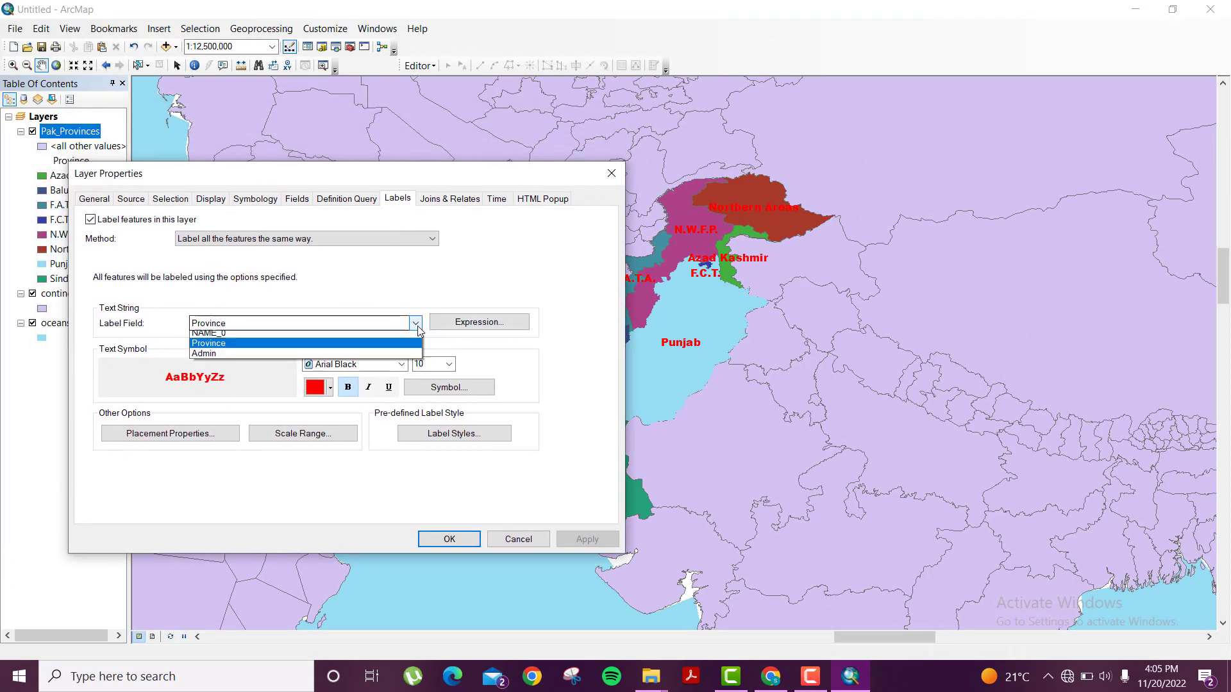
click(416, 324)
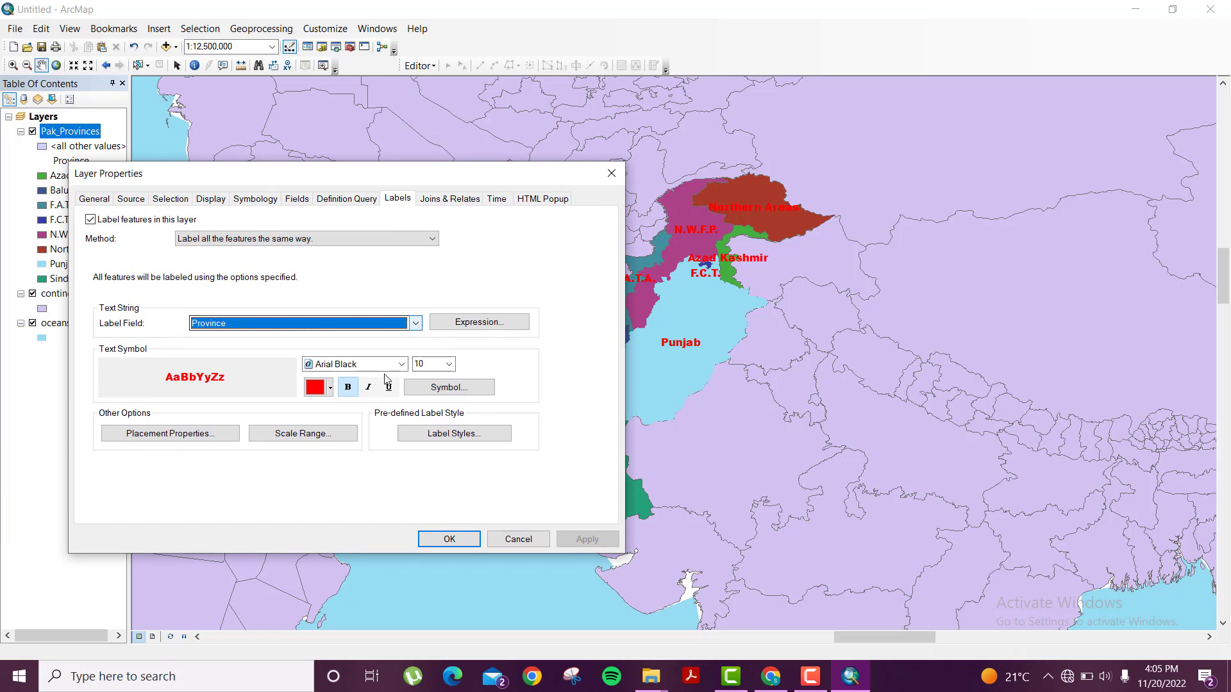
click(416, 325)
click(379, 376)
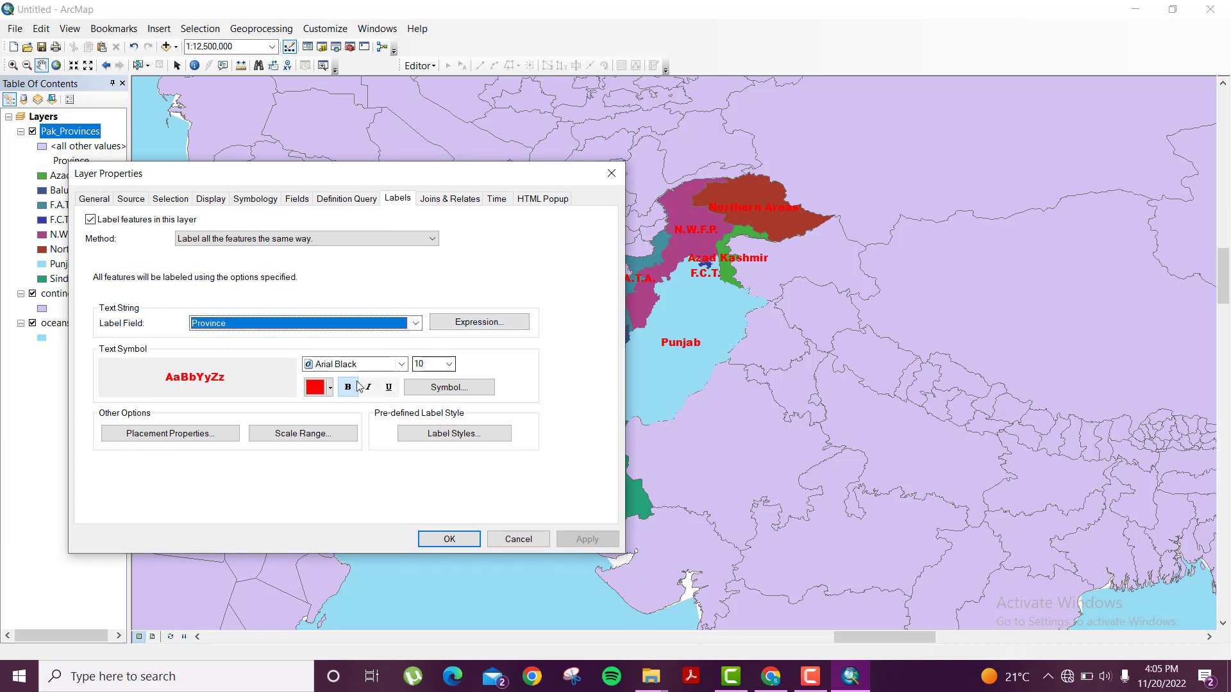
click(330, 389)
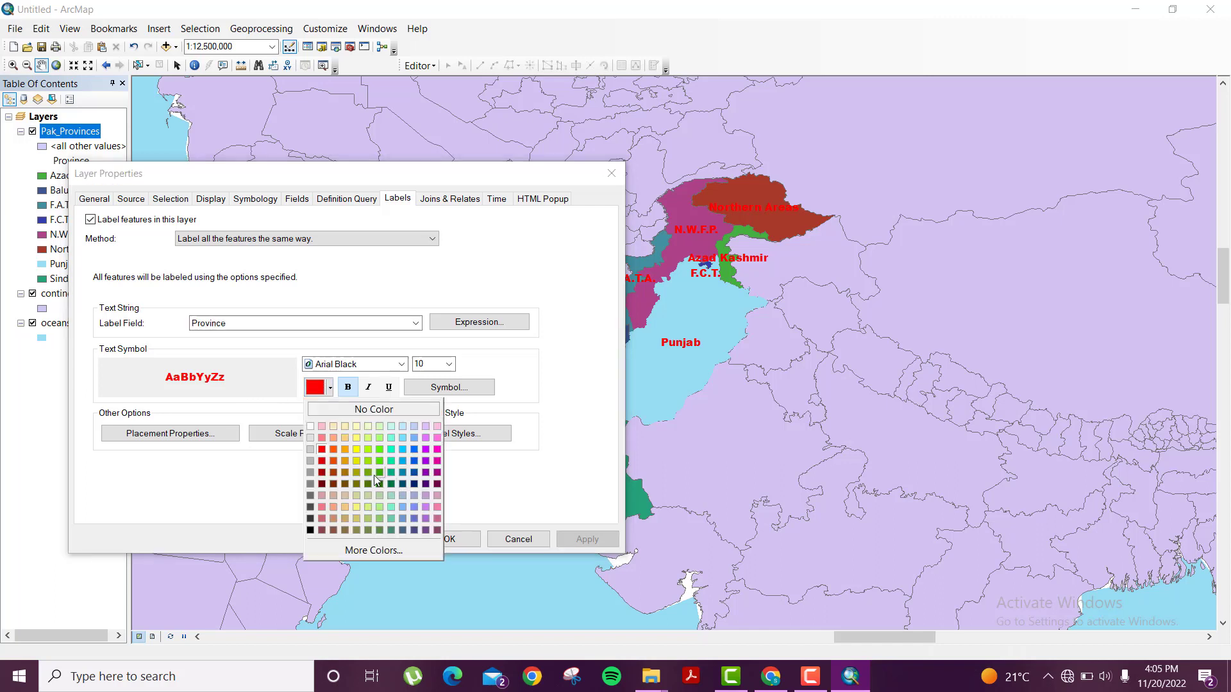
click(379, 458)
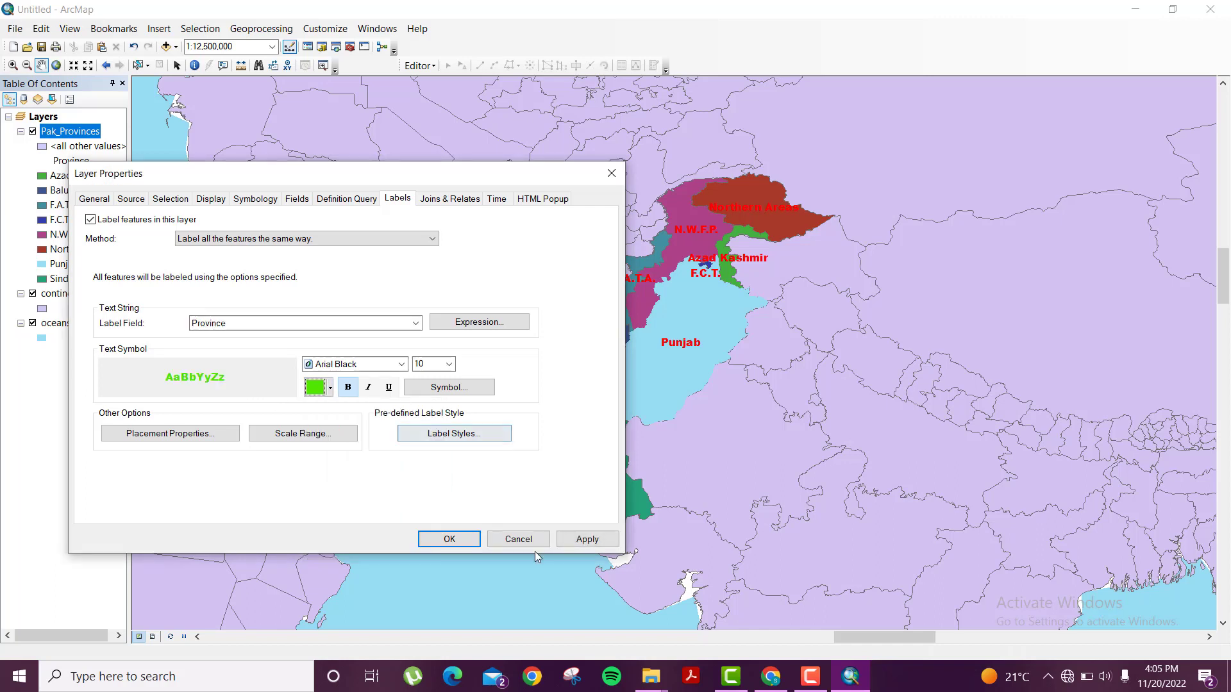
click(562, 538)
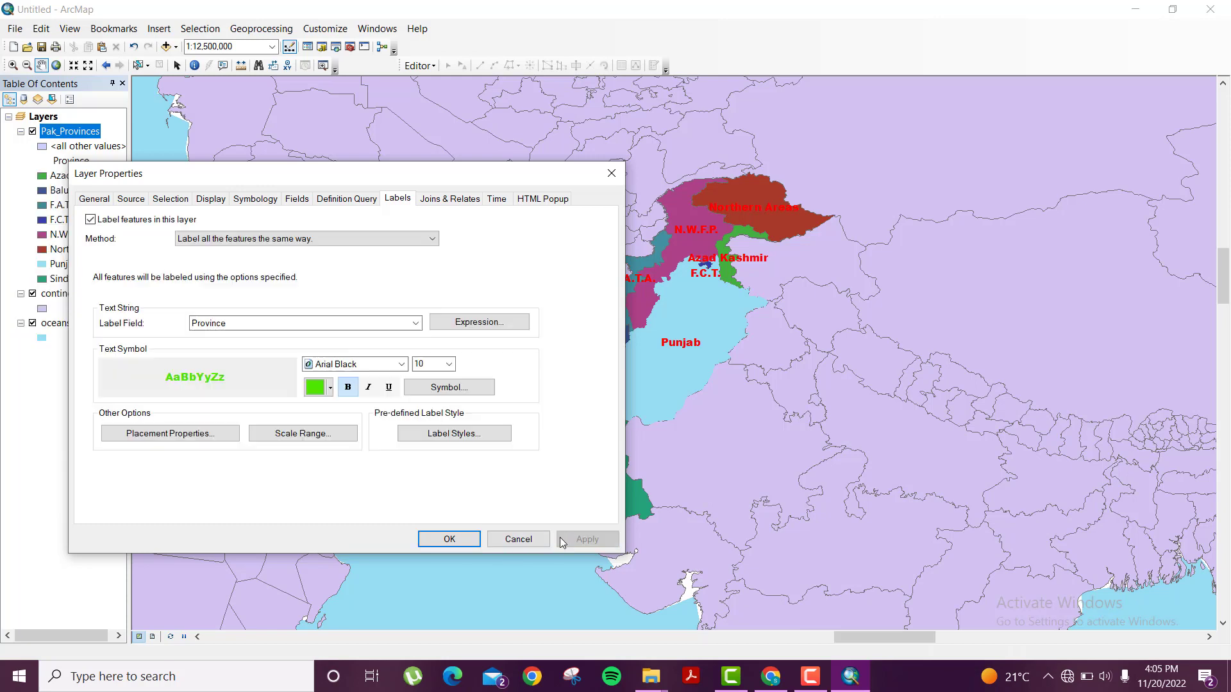
click(449, 539)
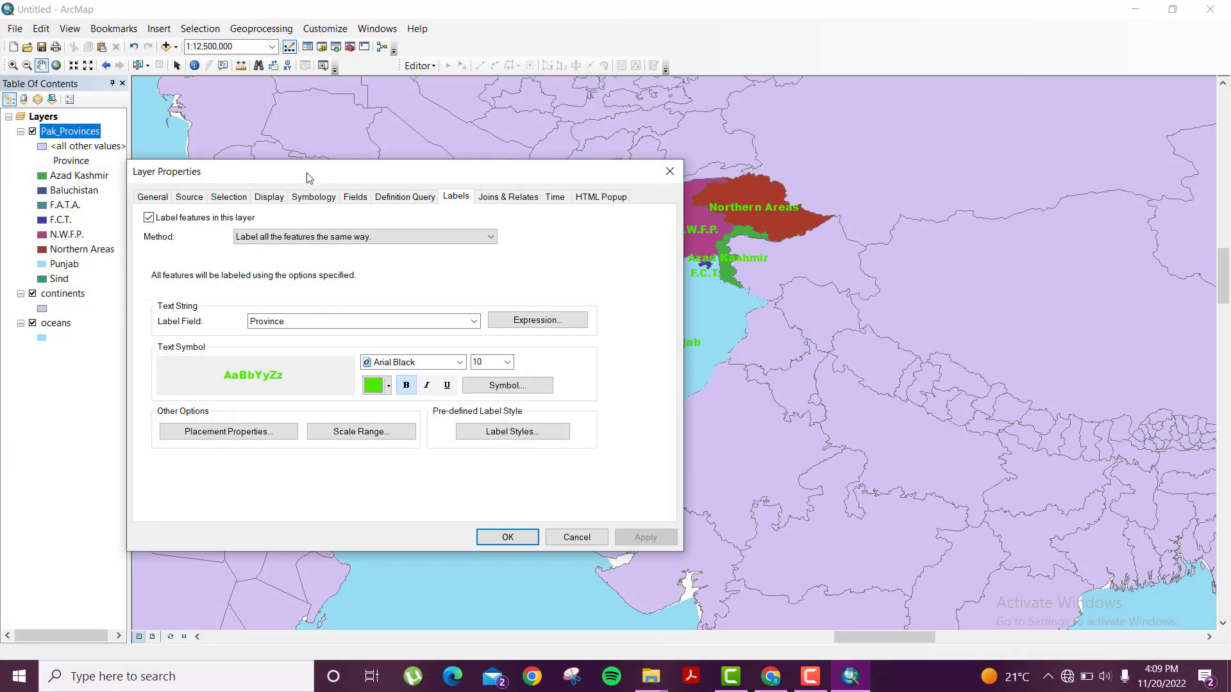
Set the Pak_Provinces layer's display transparency to 75 % and apply it to the map.
click(256, 197)
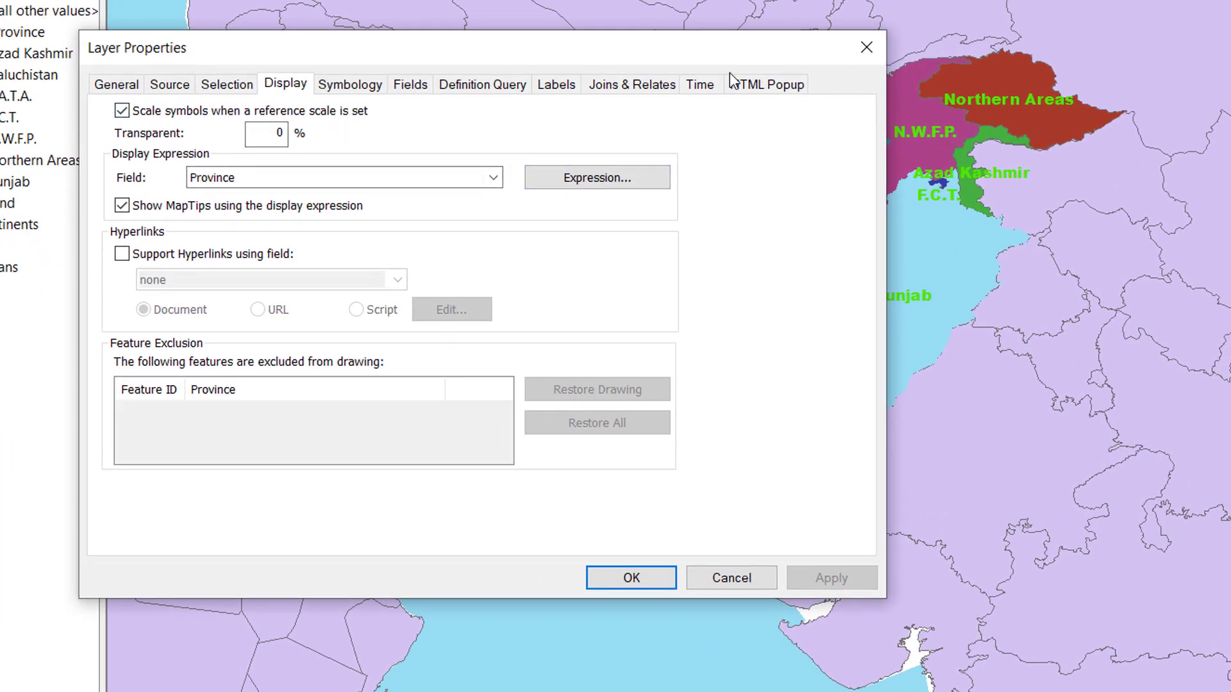
drag(715, 55, 670, 98)
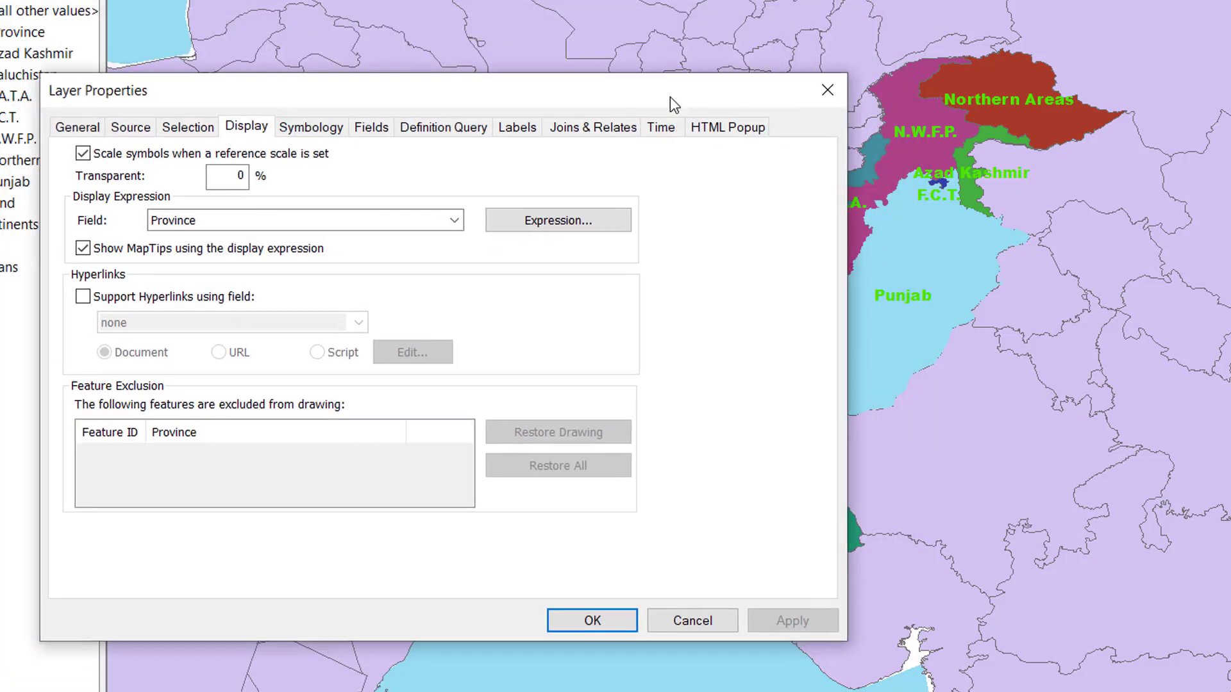
click(248, 176)
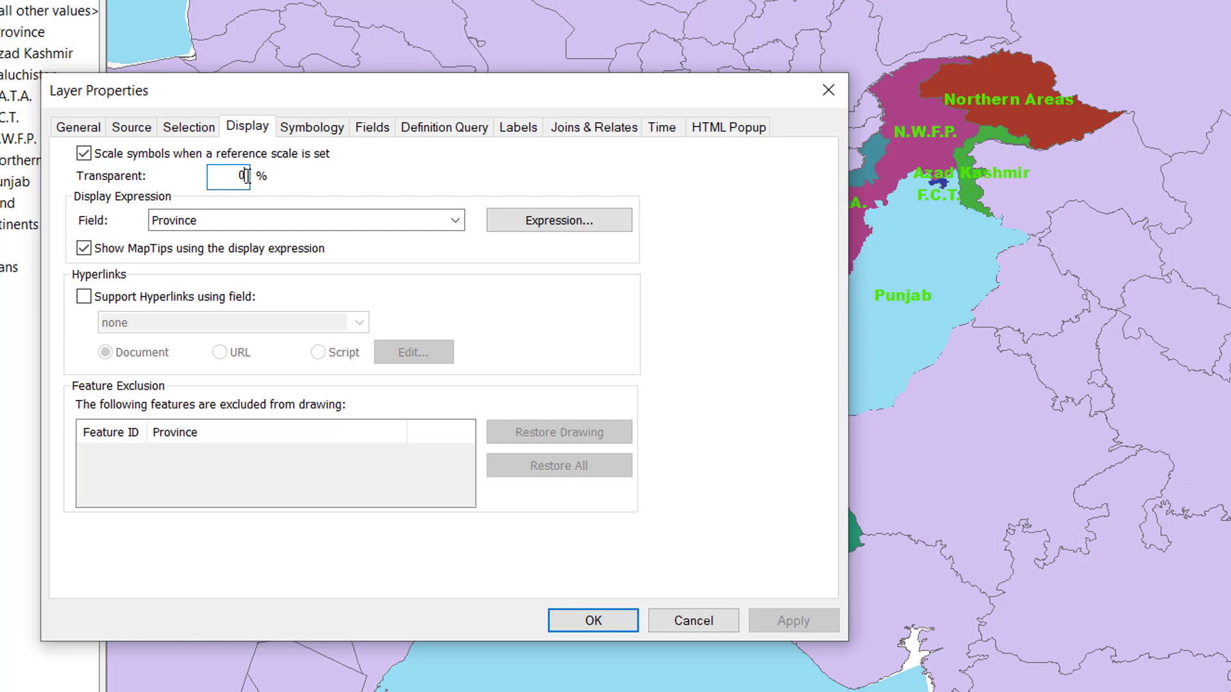
key(BackSpace)
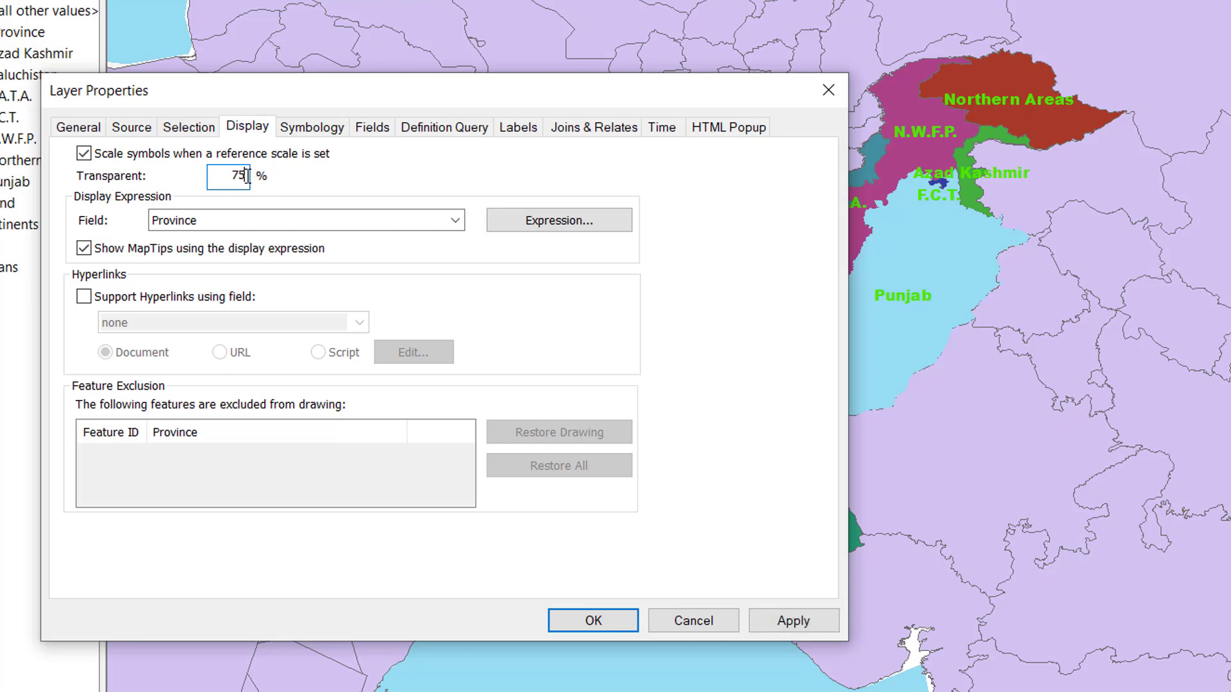
click(777, 614)
drag(701, 98, 0, 393)
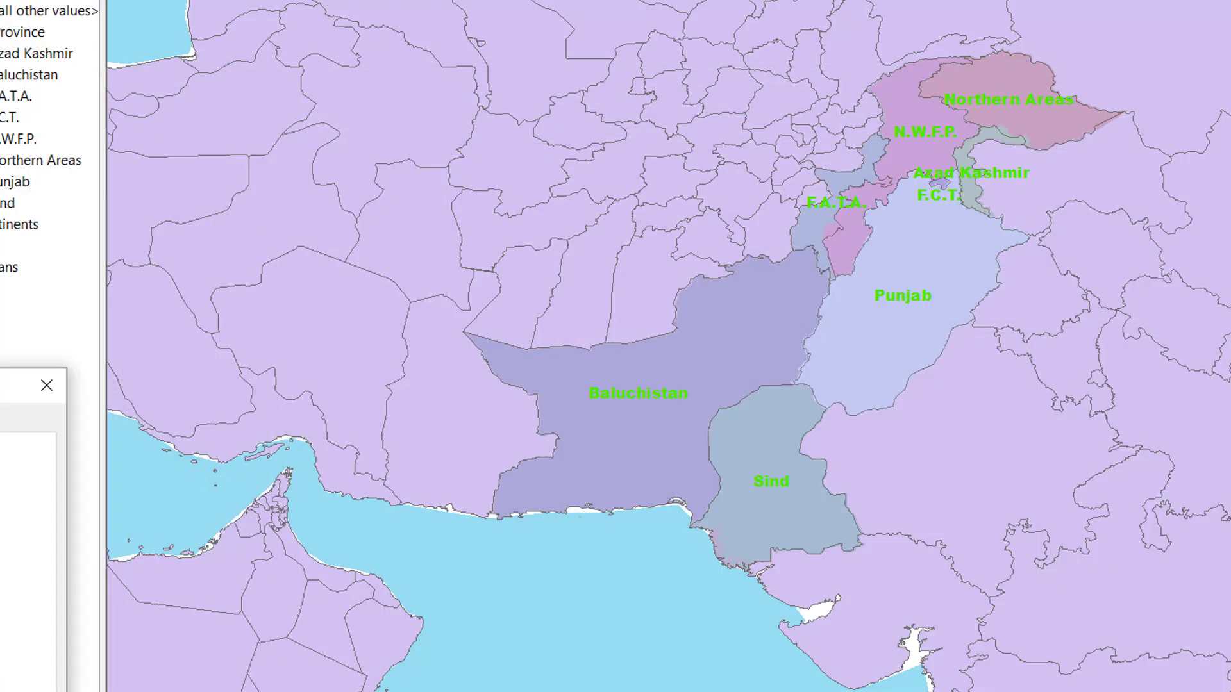
Reset the Pak_Provinces layer's transparency to 0 % and apply it to the map.
drag(0, 384, 833, 78)
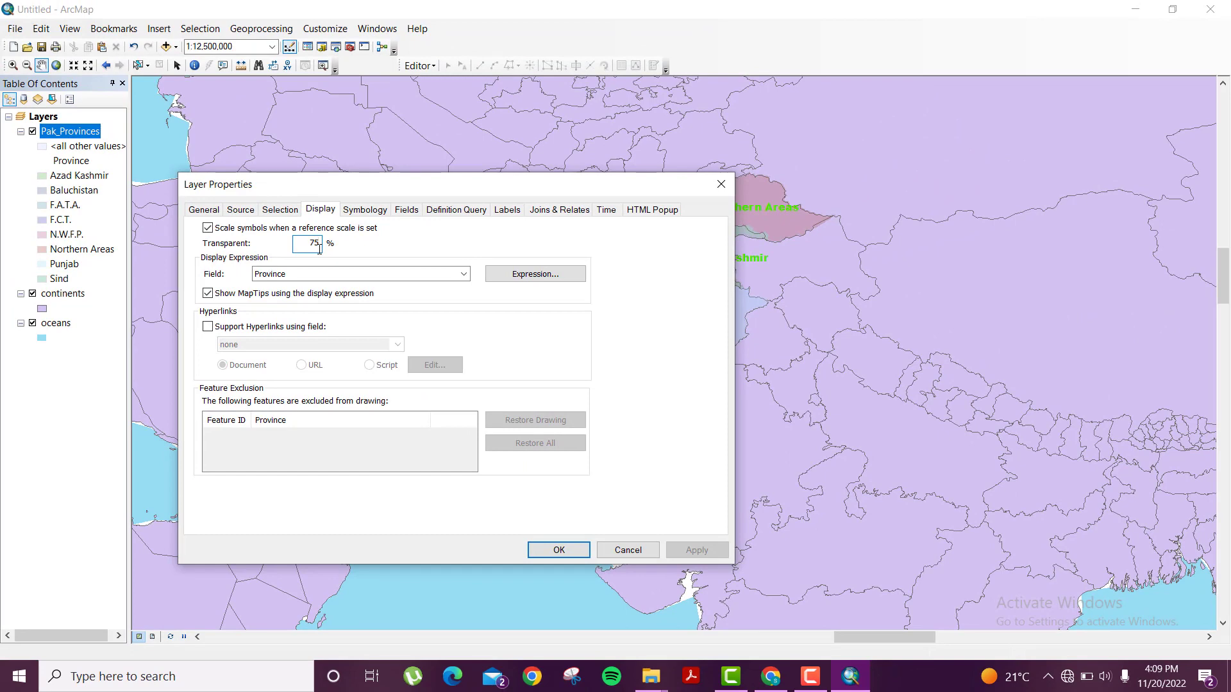
key(BackSpace)
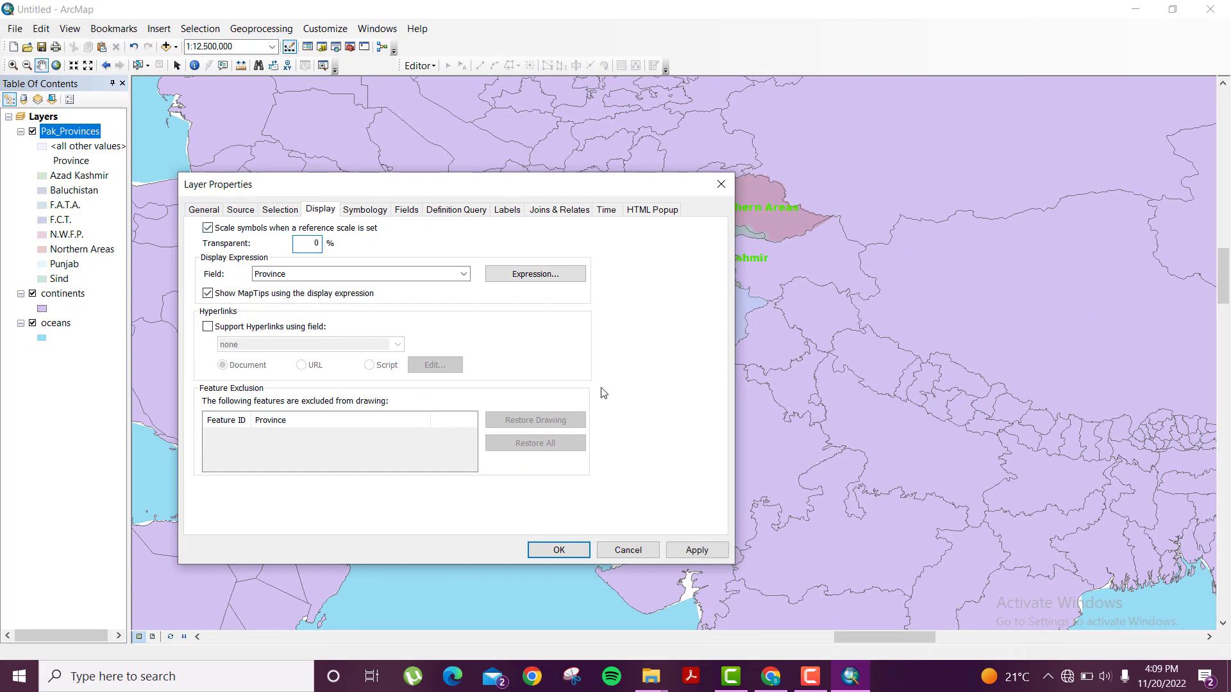
click(696, 550)
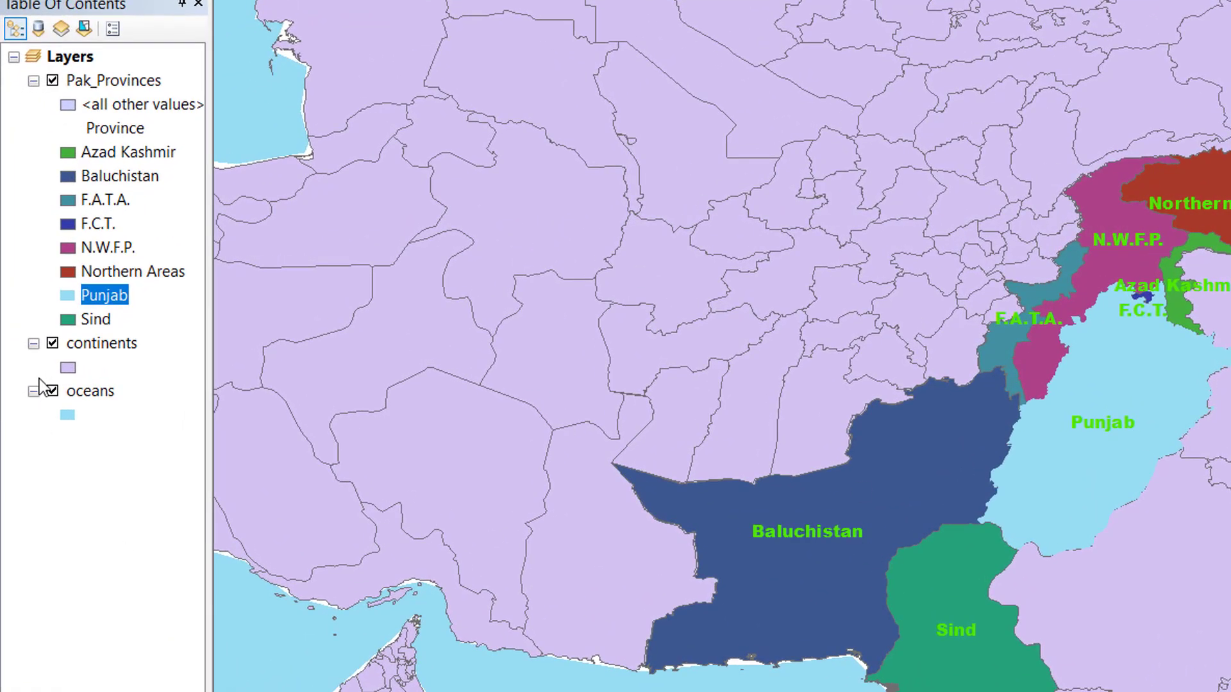
Examine the Pak_Provinces layer's display, definition query, joins and relates, and label properties, leaving them as they are.
click(123, 156)
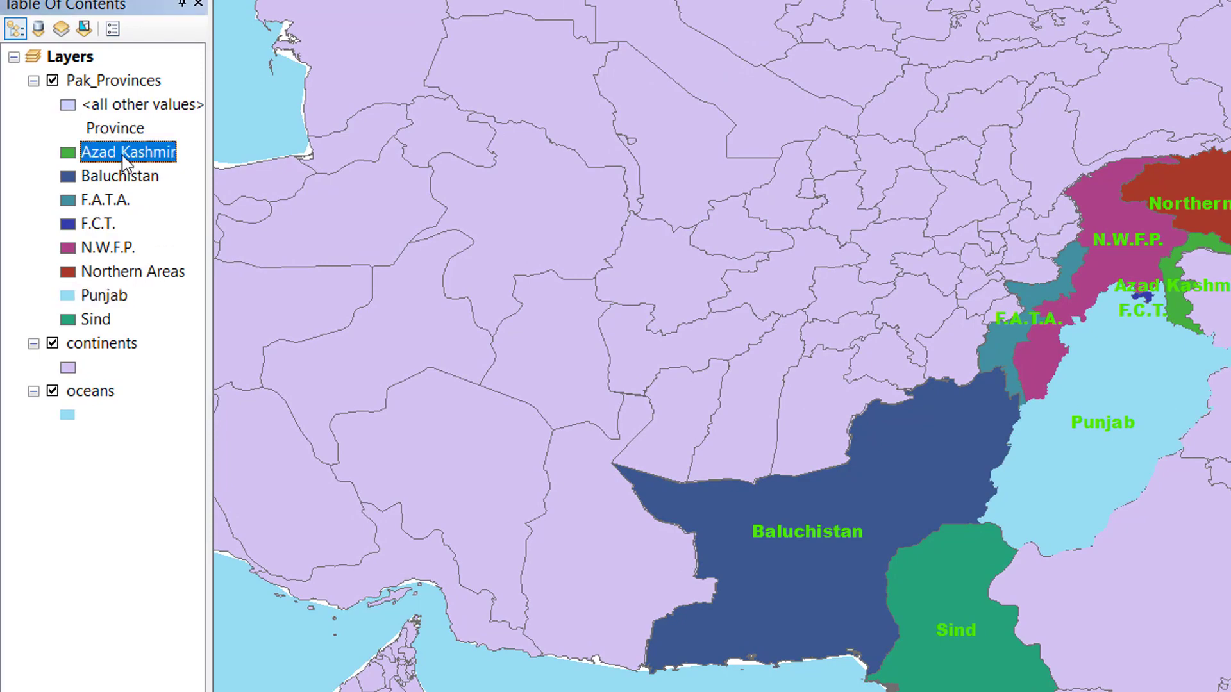
double_click(124, 157)
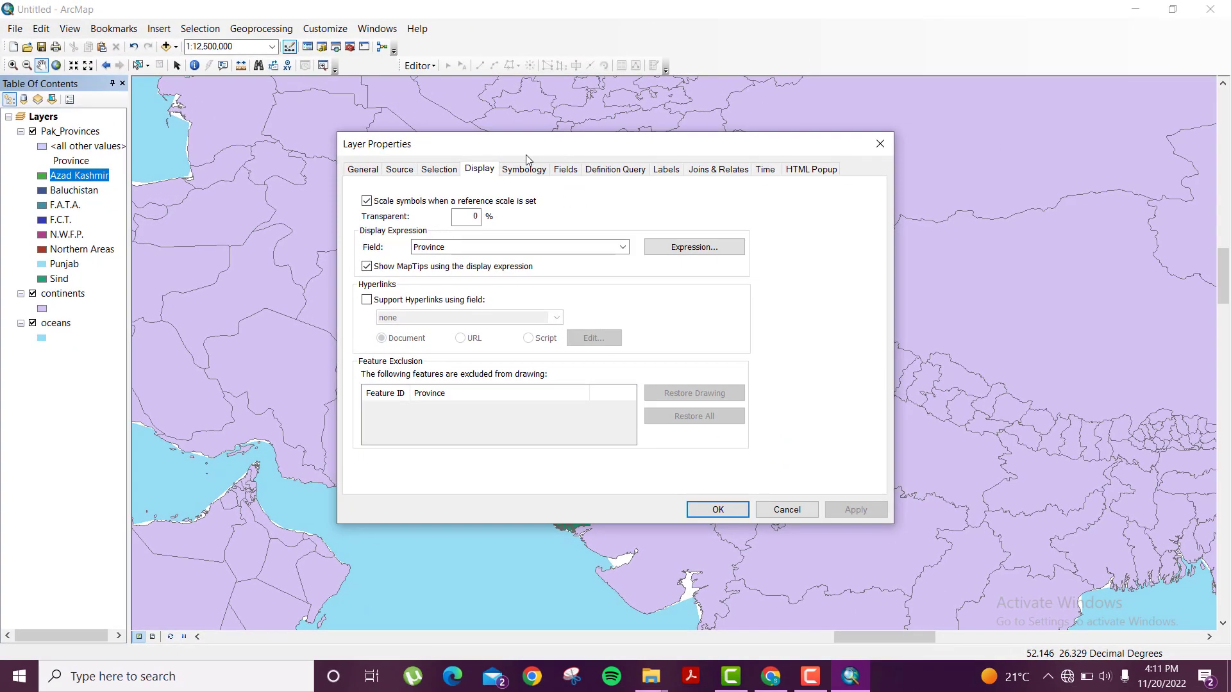
drag(526, 155, 432, 167)
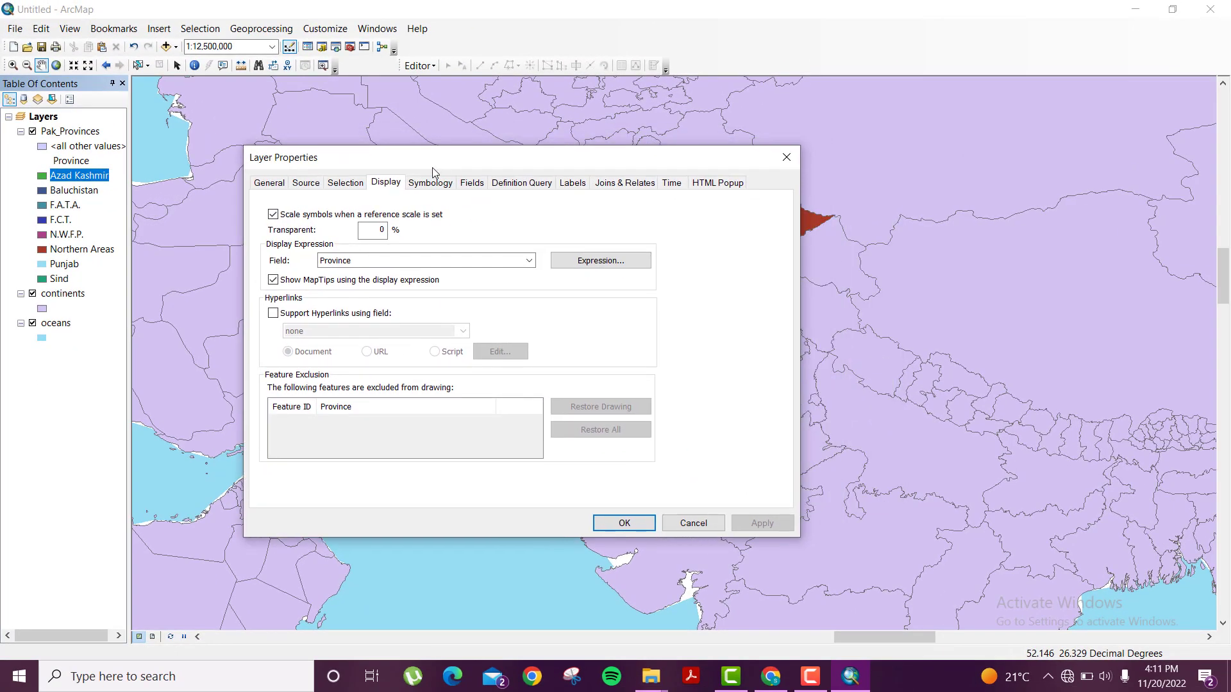
click(525, 184)
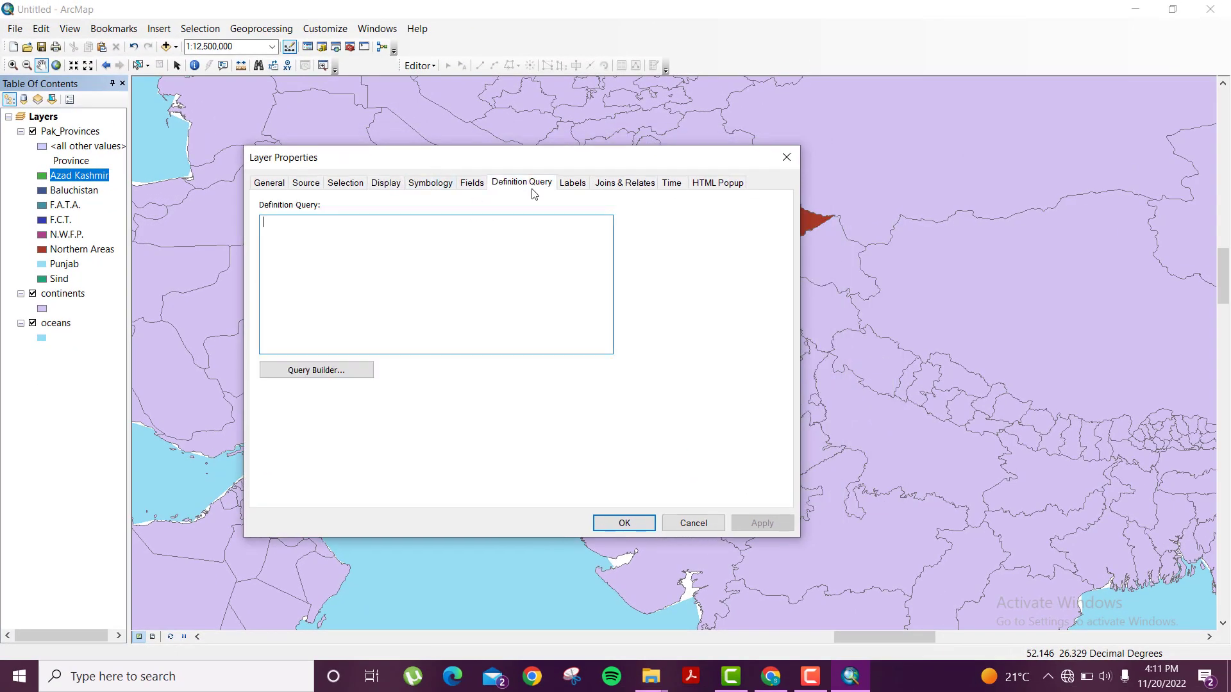
click(647, 183)
click(572, 186)
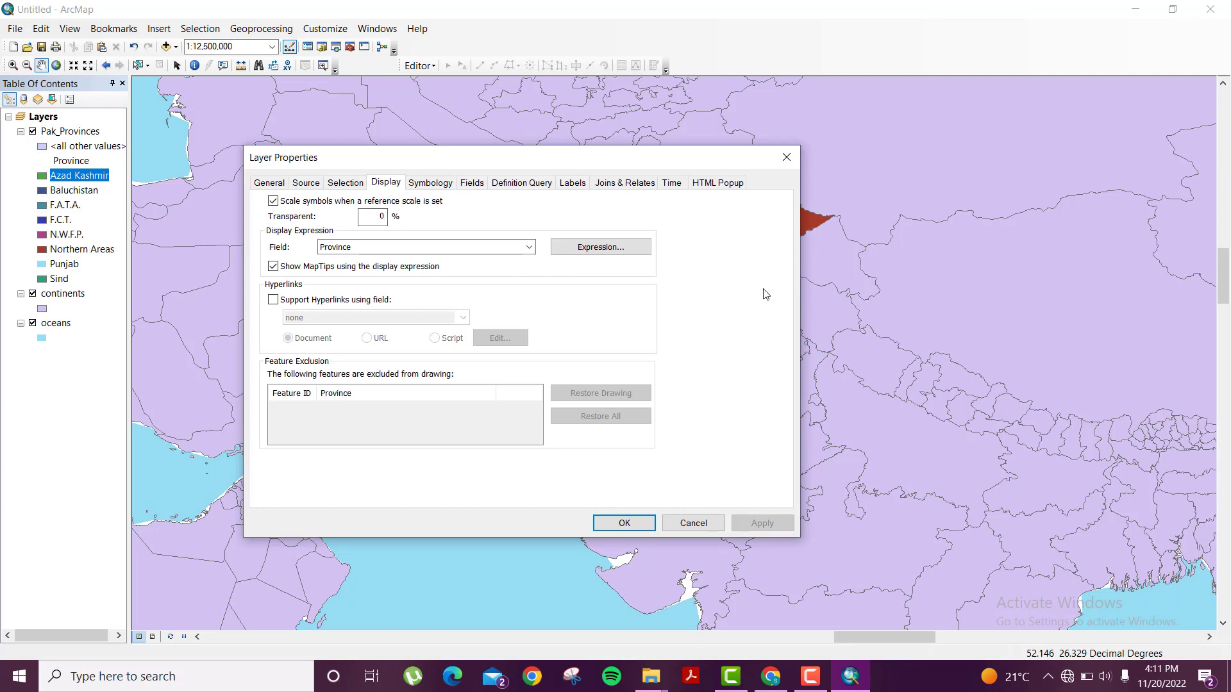
click(672, 528)
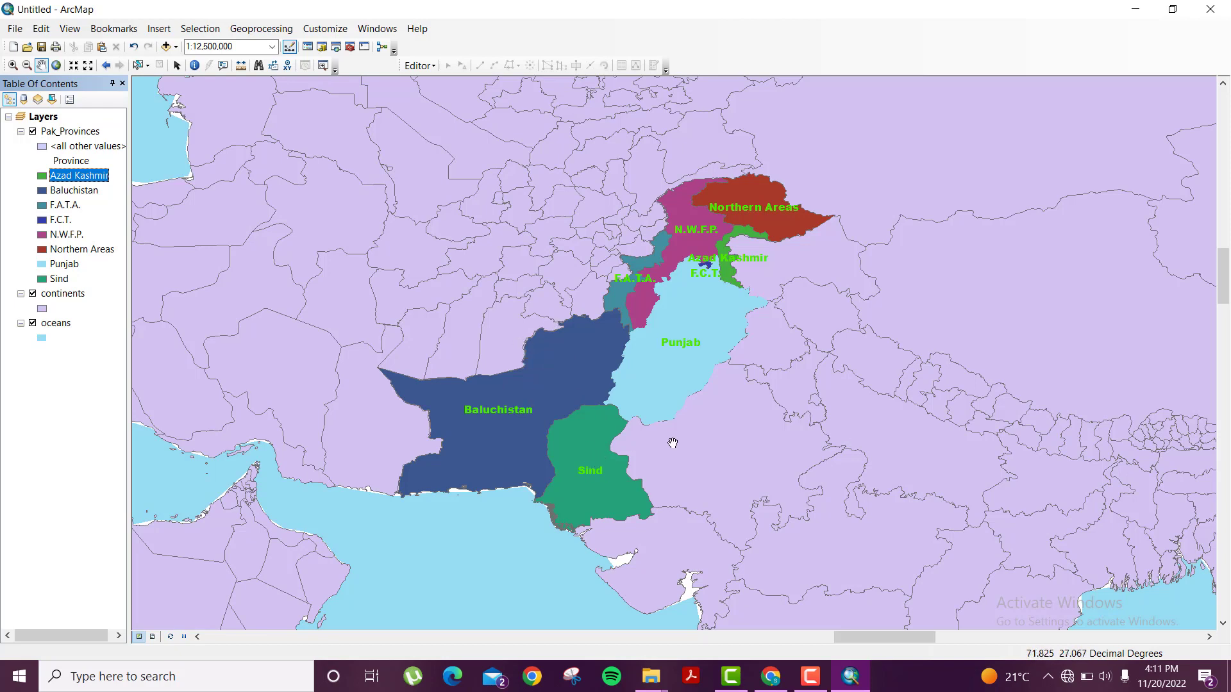
scroll(676, 442, down, 1)
scroll(675, 442, up, 2)
scroll(675, 442, down, 1)
scroll(675, 442, up, 2)
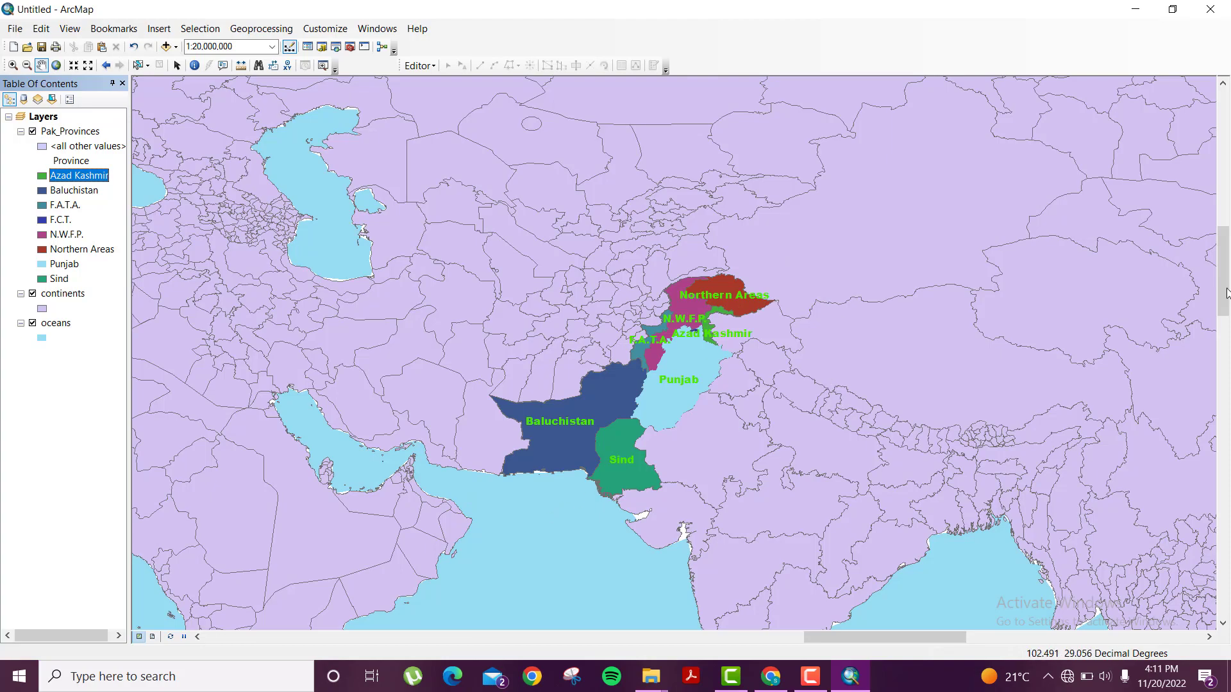
mouse_move(1225, 293)
mouse_down()
mouse_move(1225, 259)
mouse_move(1226, 313)
mouse_move(1225, 251)
mouse_move(1225, 308)
mouse_move(1227, 285)
mouse_up()
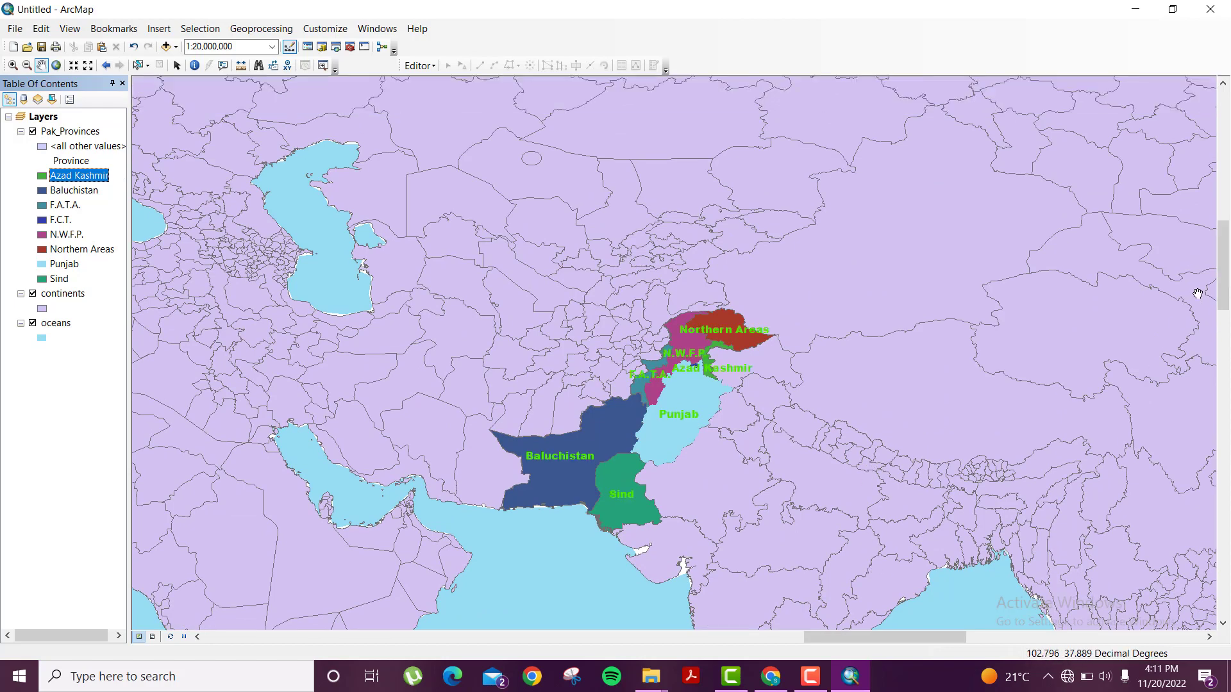
mouse_move(1225, 276)
mouse_down()
mouse_move(1225, 301)
mouse_move(1227, 277)
mouse_up()
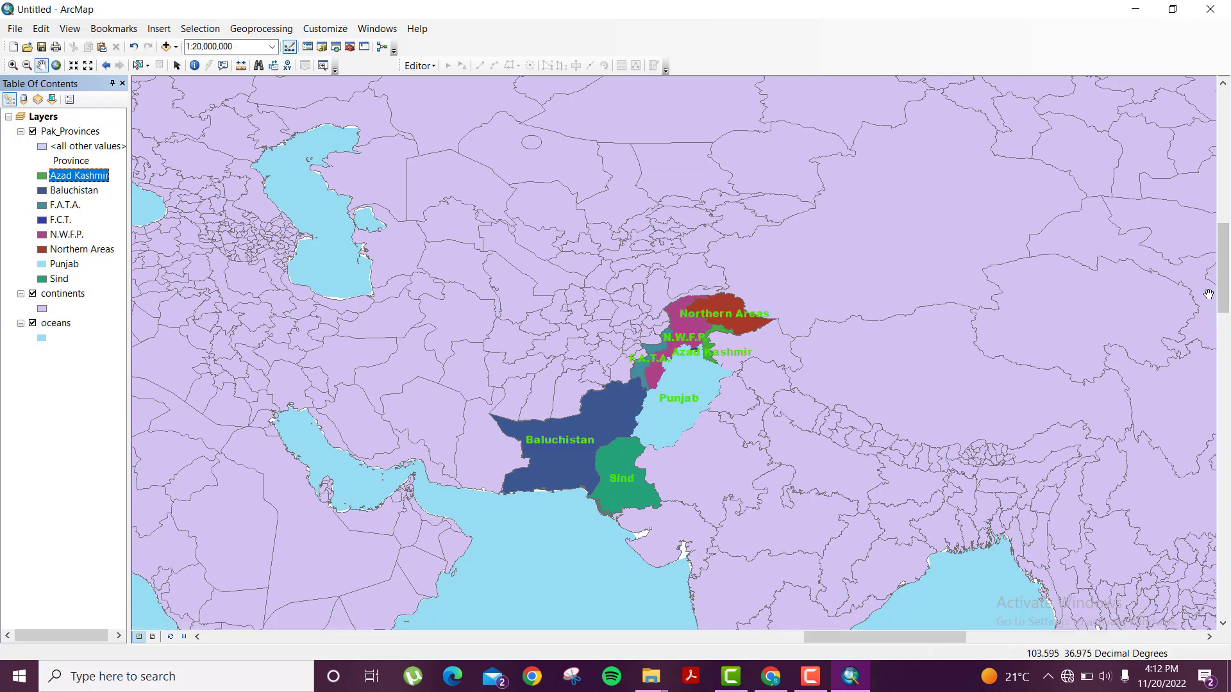